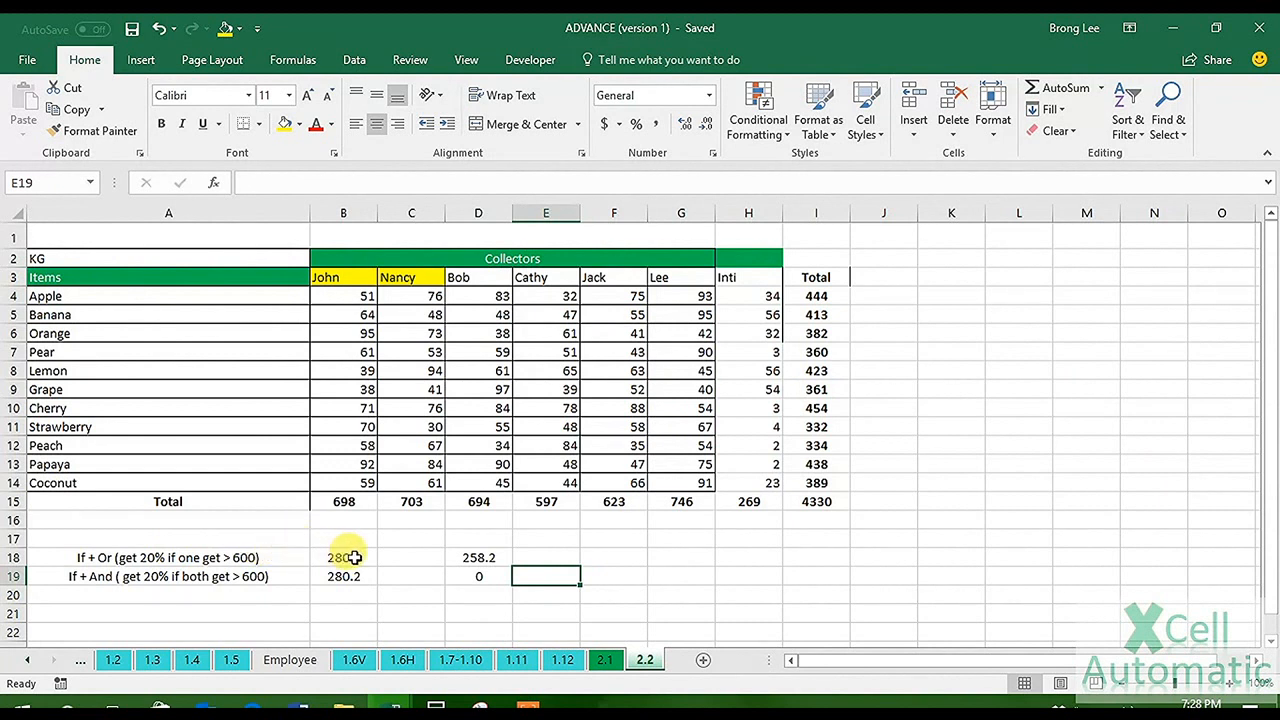
# Step: Clear the existing If + Or result in cell B18
pyautogui.click(125, 560)
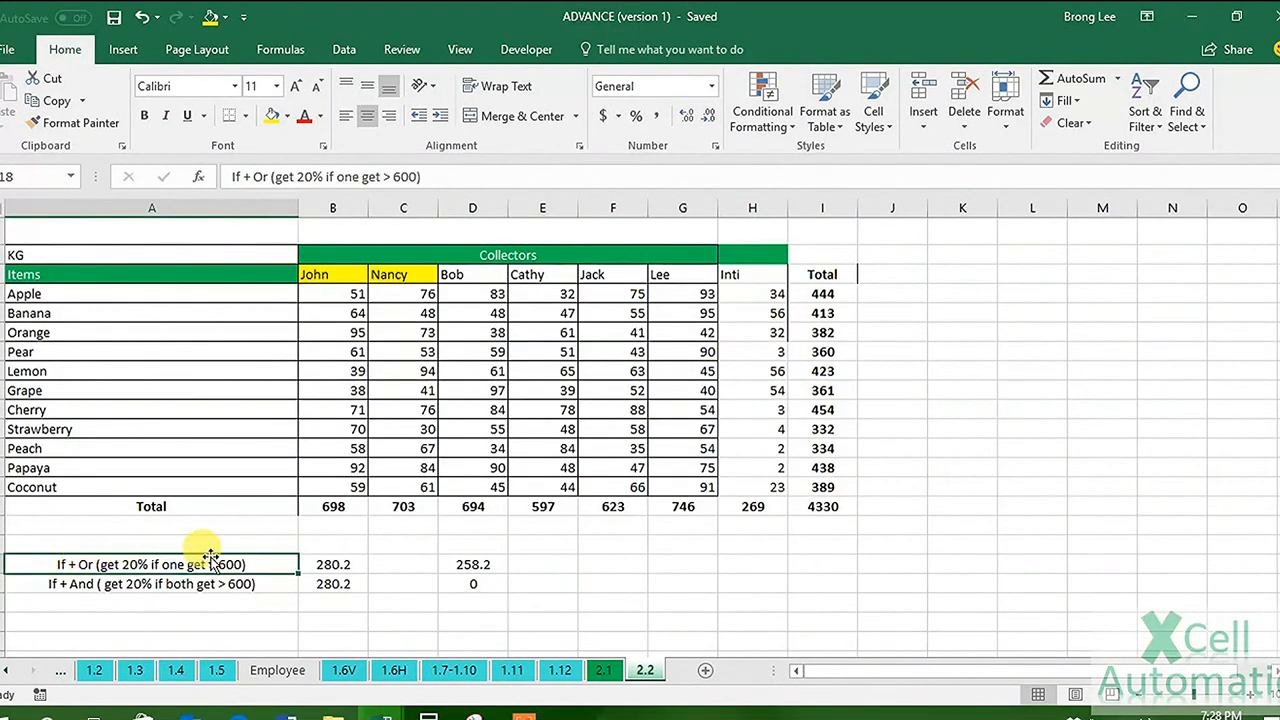
pyautogui.click(318, 565)
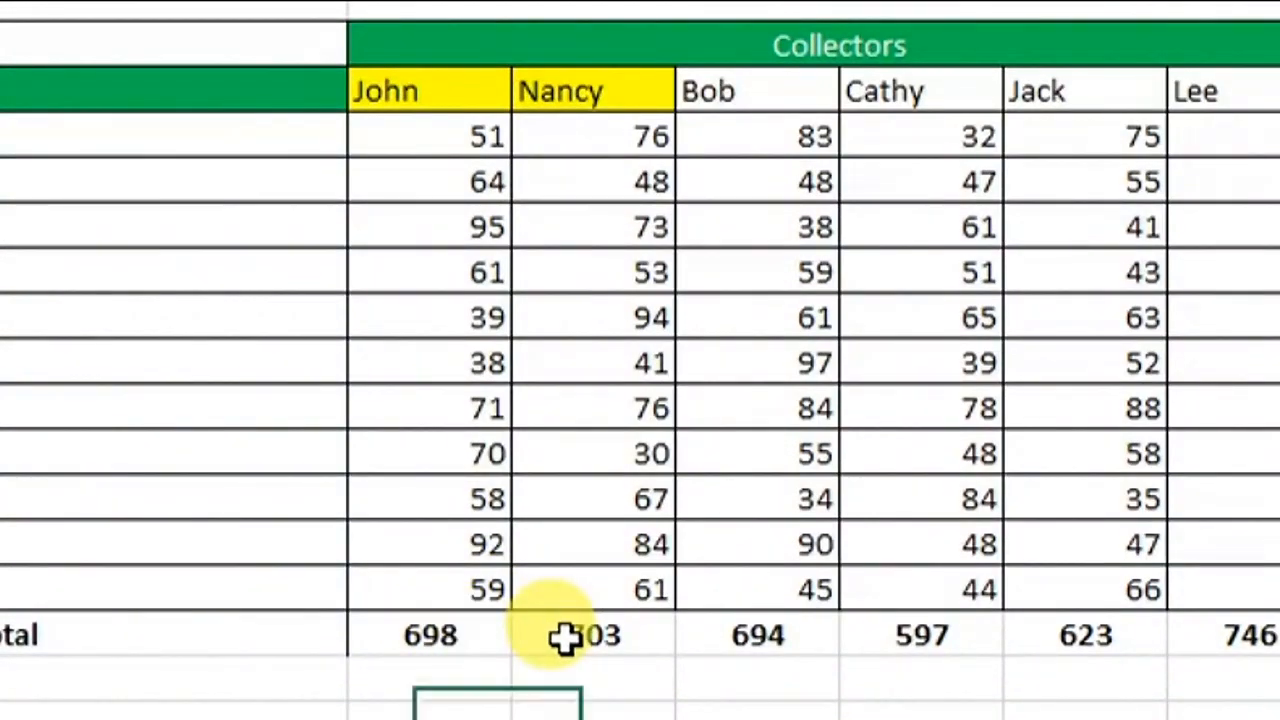
pyautogui.click(565, 637)
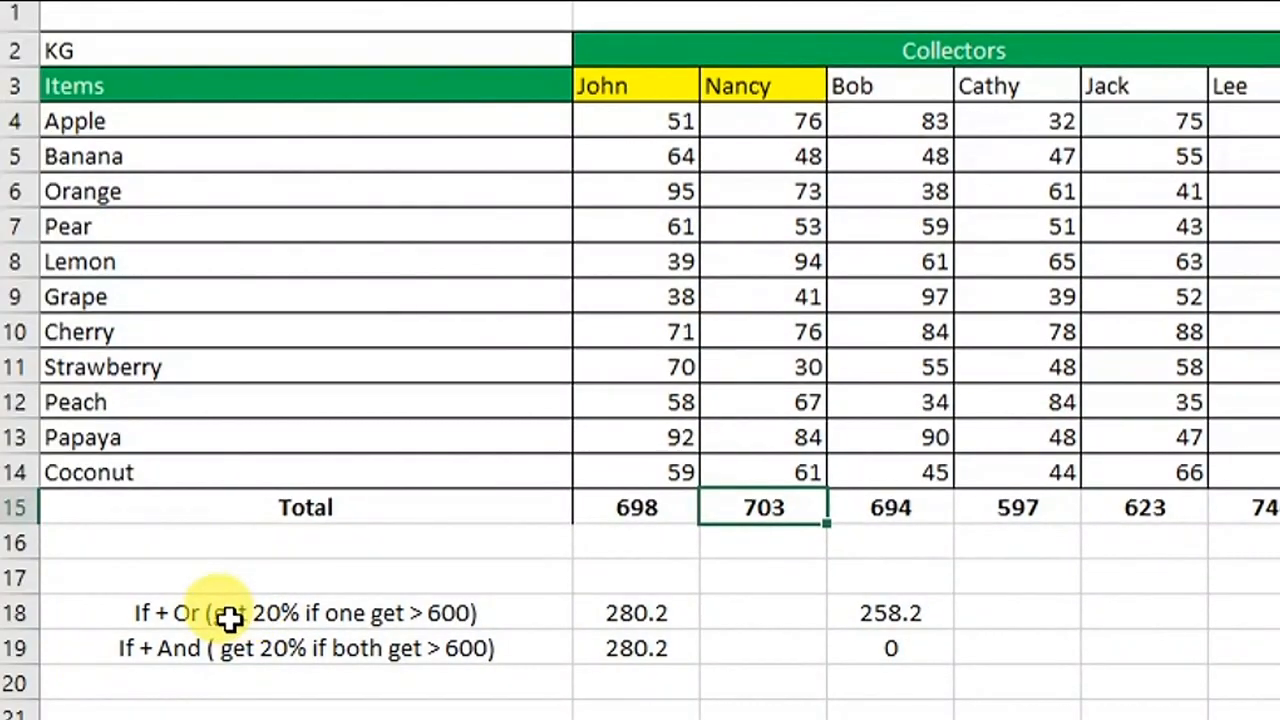
pyautogui.click(226, 611)
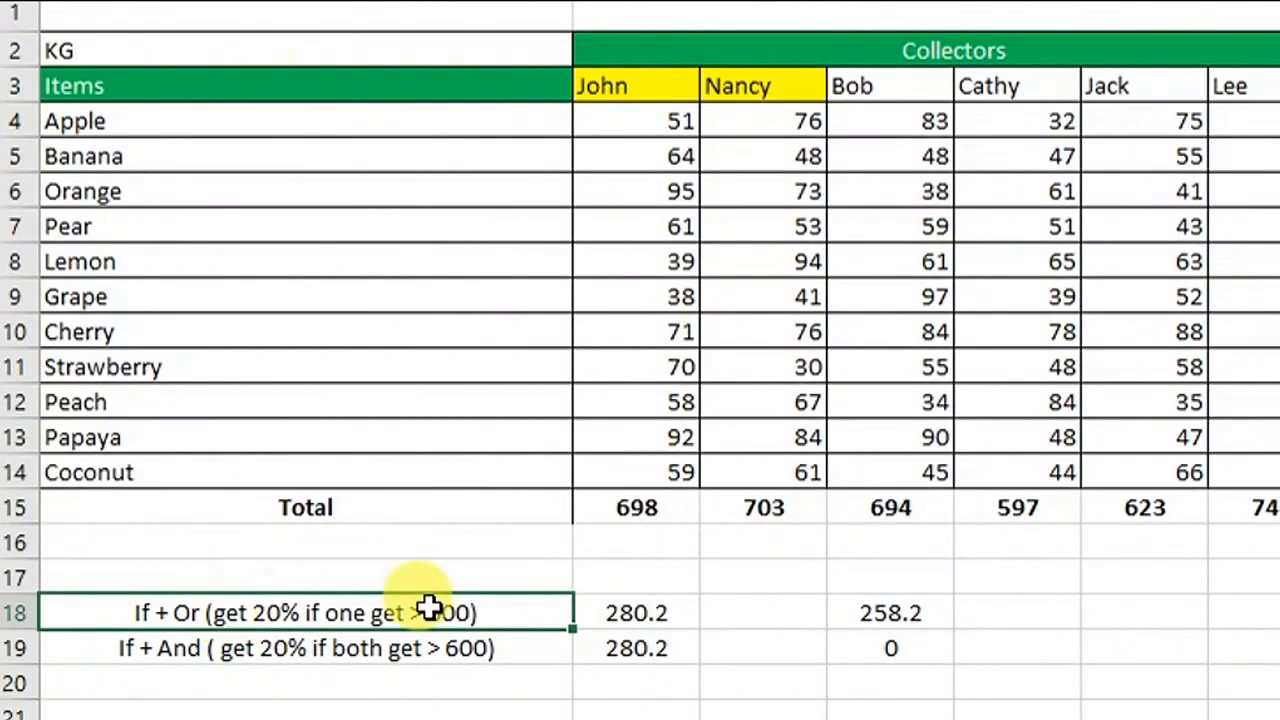
pyautogui.click(710, 510)
pyautogui.click(425, 618)
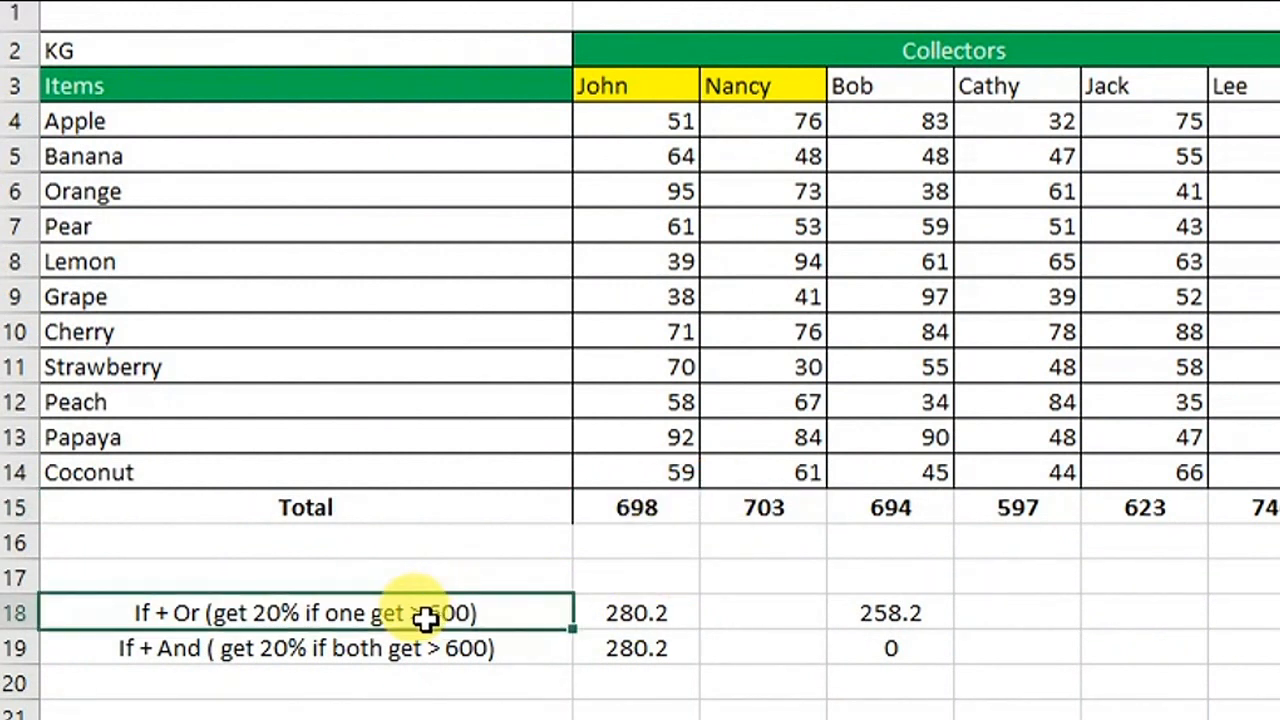
pyautogui.click(675, 615)
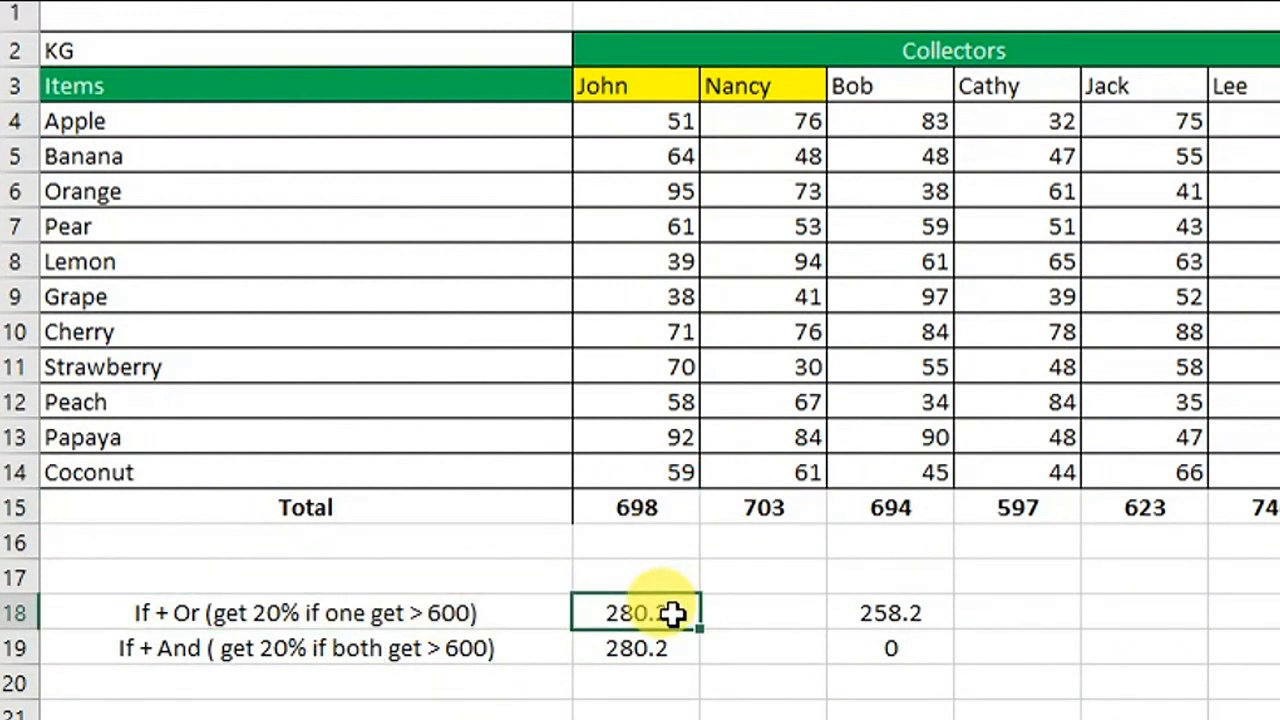
pyautogui.press('Delete')
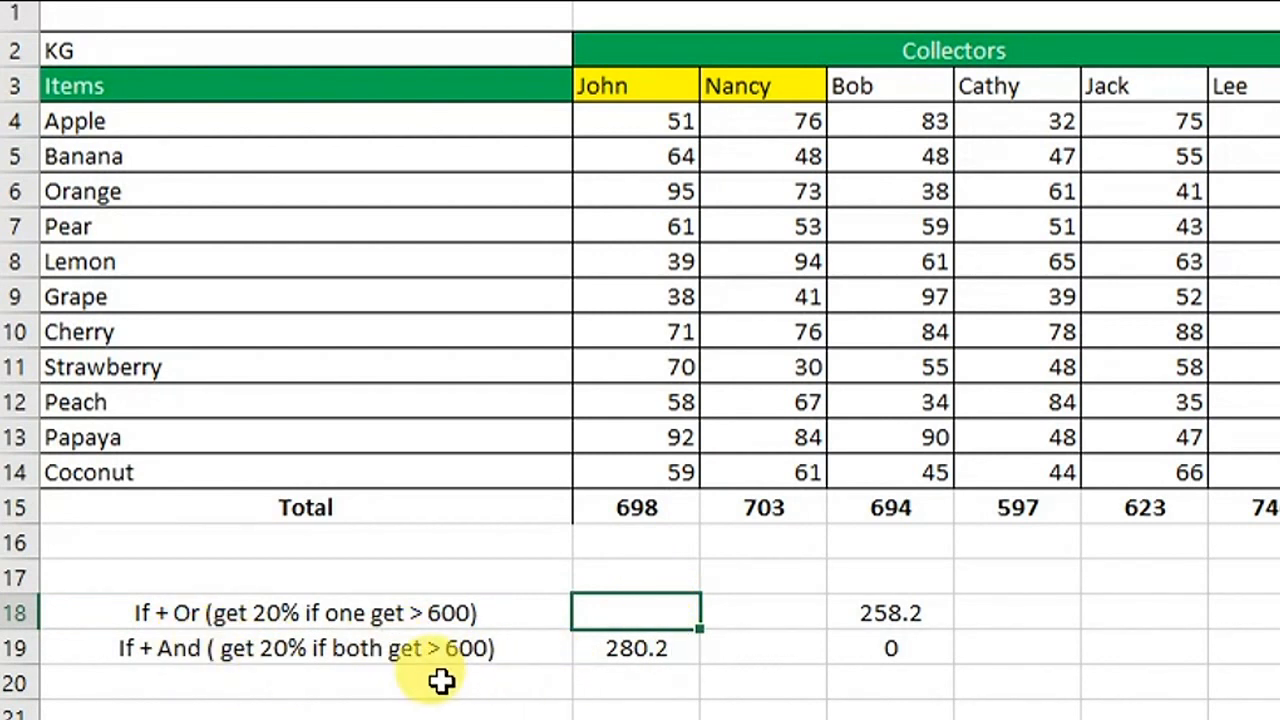
# Step: Compare the If + And condition in row 19 and its result in B19 with the totals in B15 and C15
pyautogui.click(410, 649)
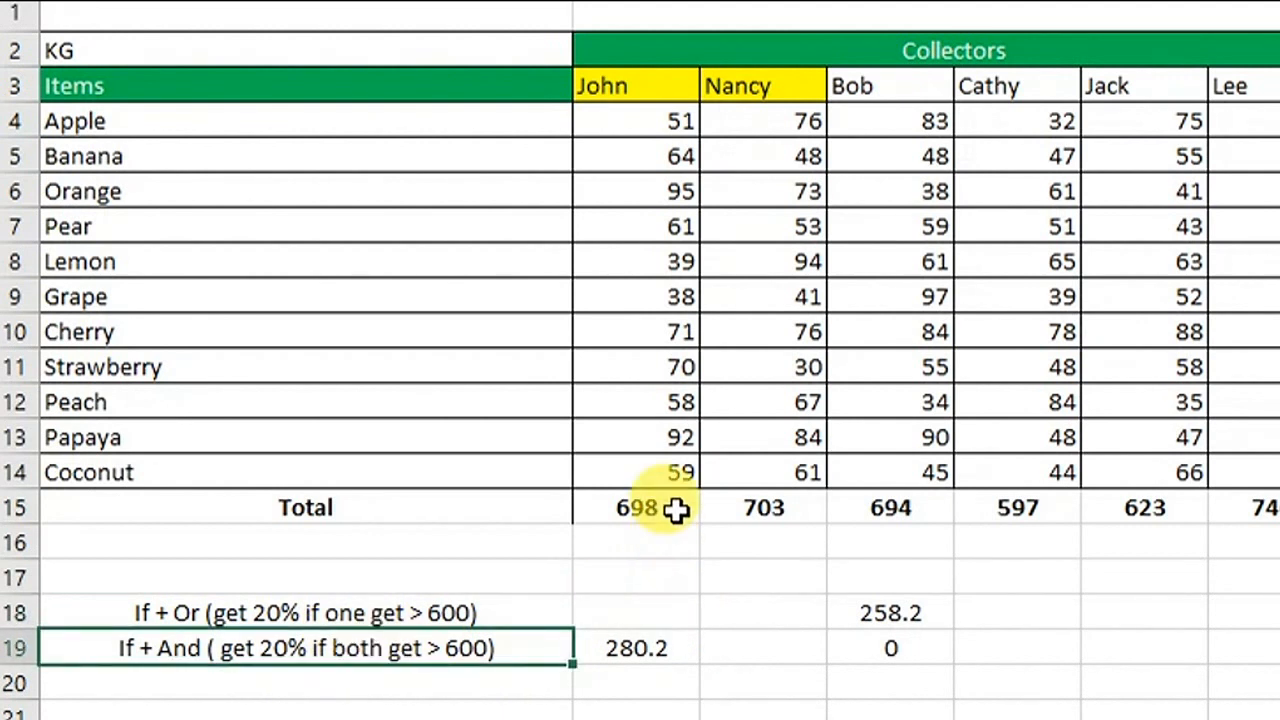
pyautogui.click(678, 511)
pyautogui.moveTo(747, 504); pyautogui.dragTo(653, 512)
pyautogui.click(748, 507)
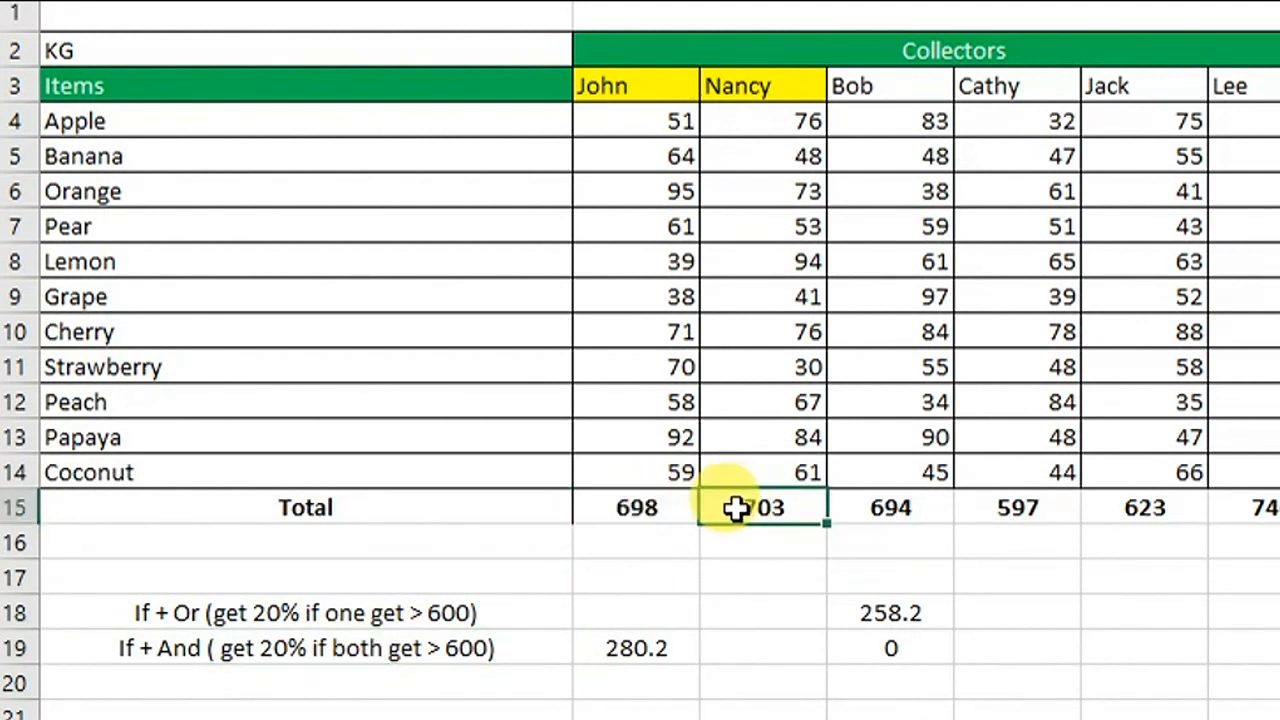
pyautogui.click(594, 648)
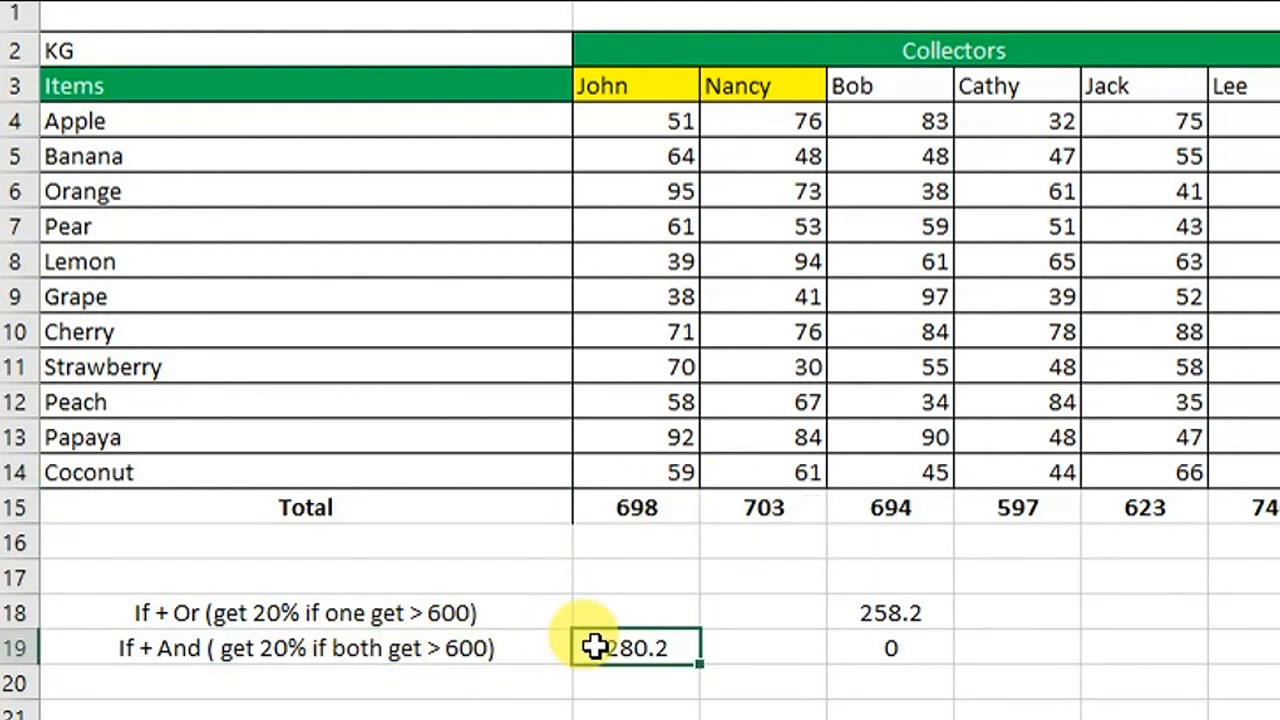
pyautogui.click(283, 668)
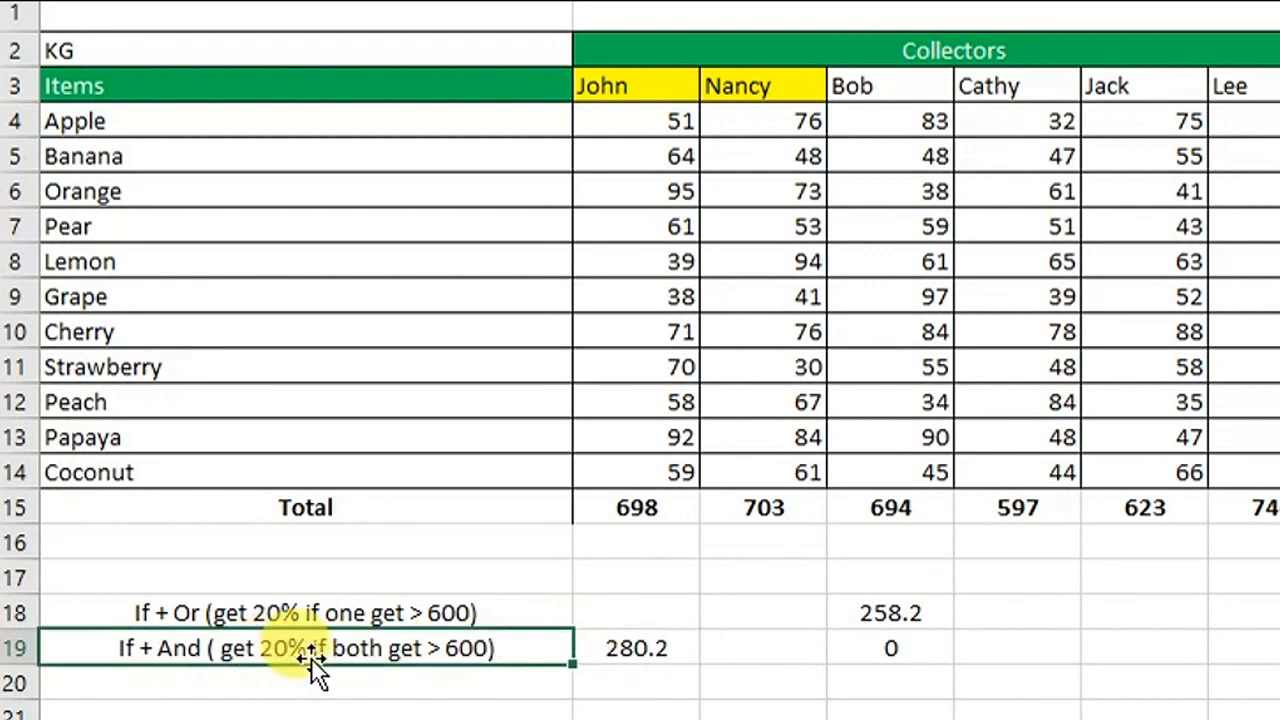
pyautogui.moveTo(668, 508); pyautogui.dragTo(776, 507)
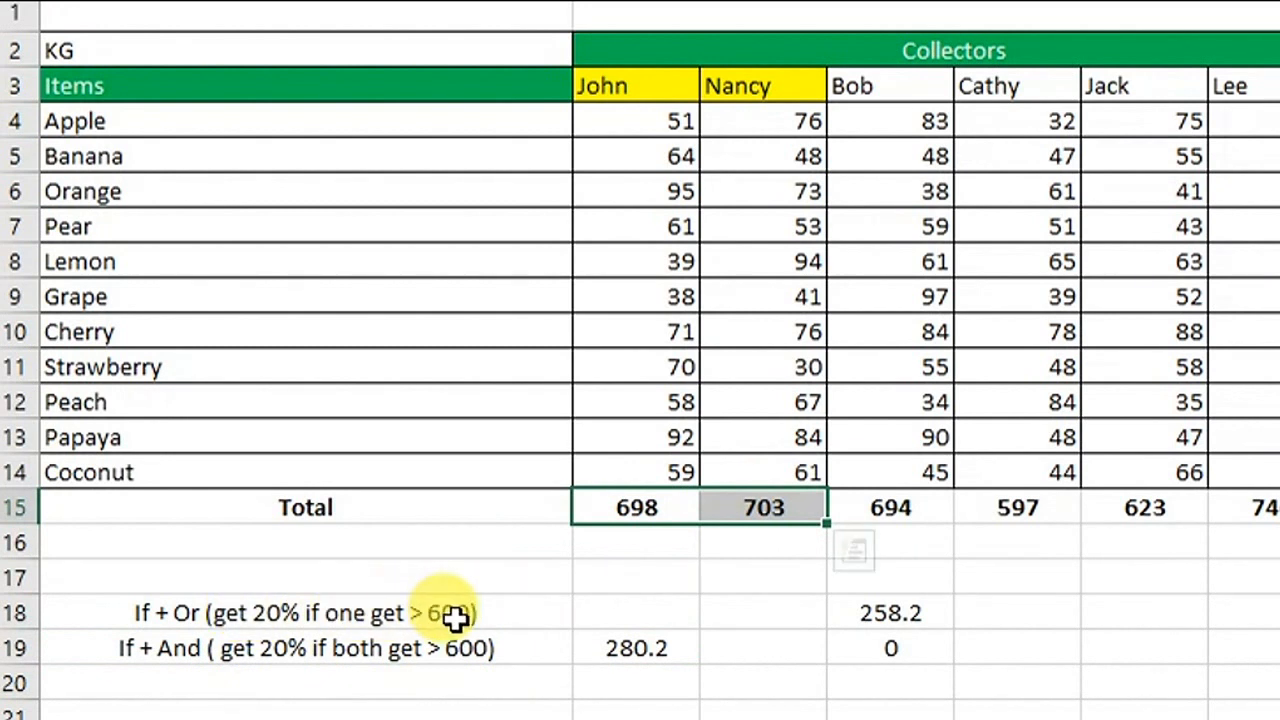
# Step: Begin an OR formula in cell B18 with B15>600 as the first logical condition
pyautogui.click(645, 617)
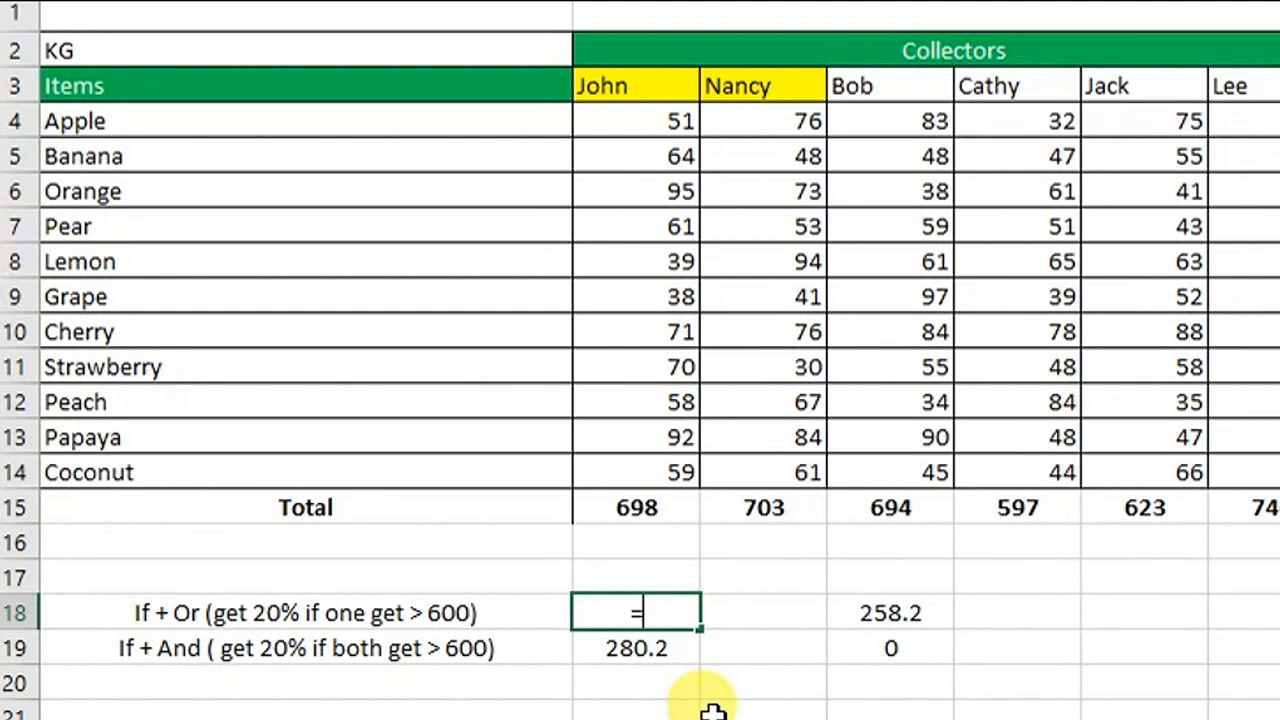
pyautogui.write('=OR')
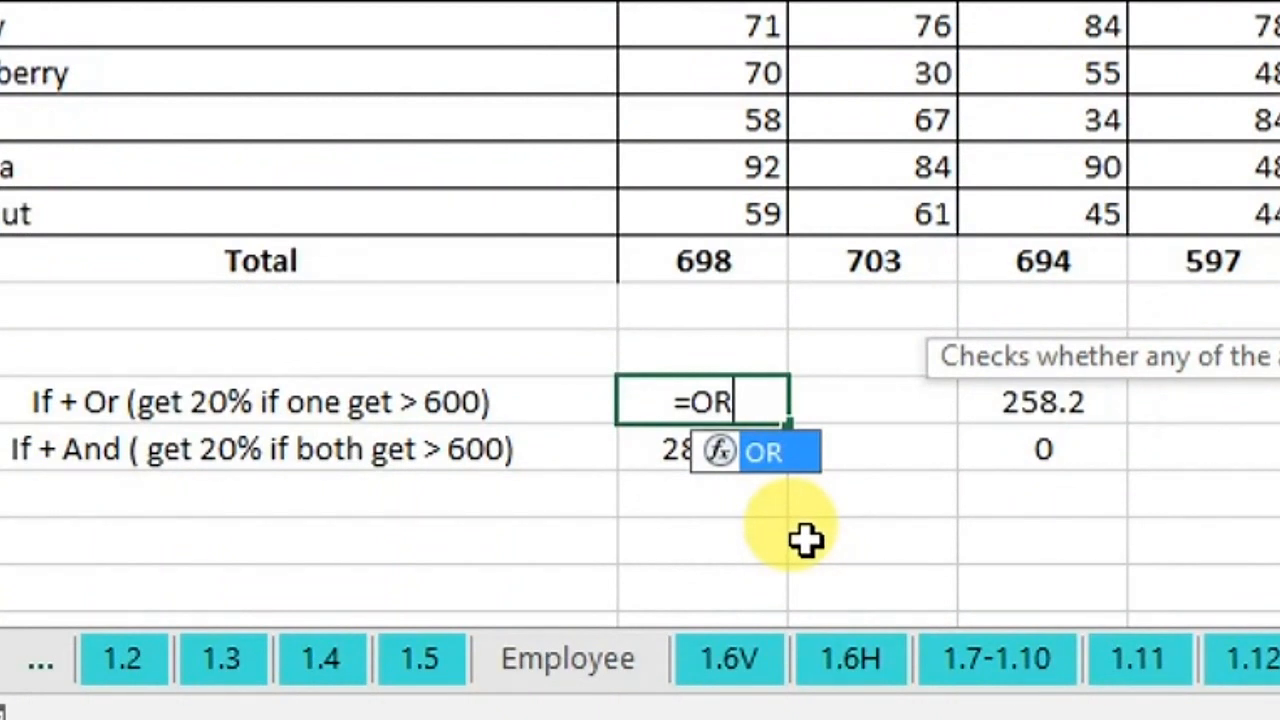
pyautogui.write('(')
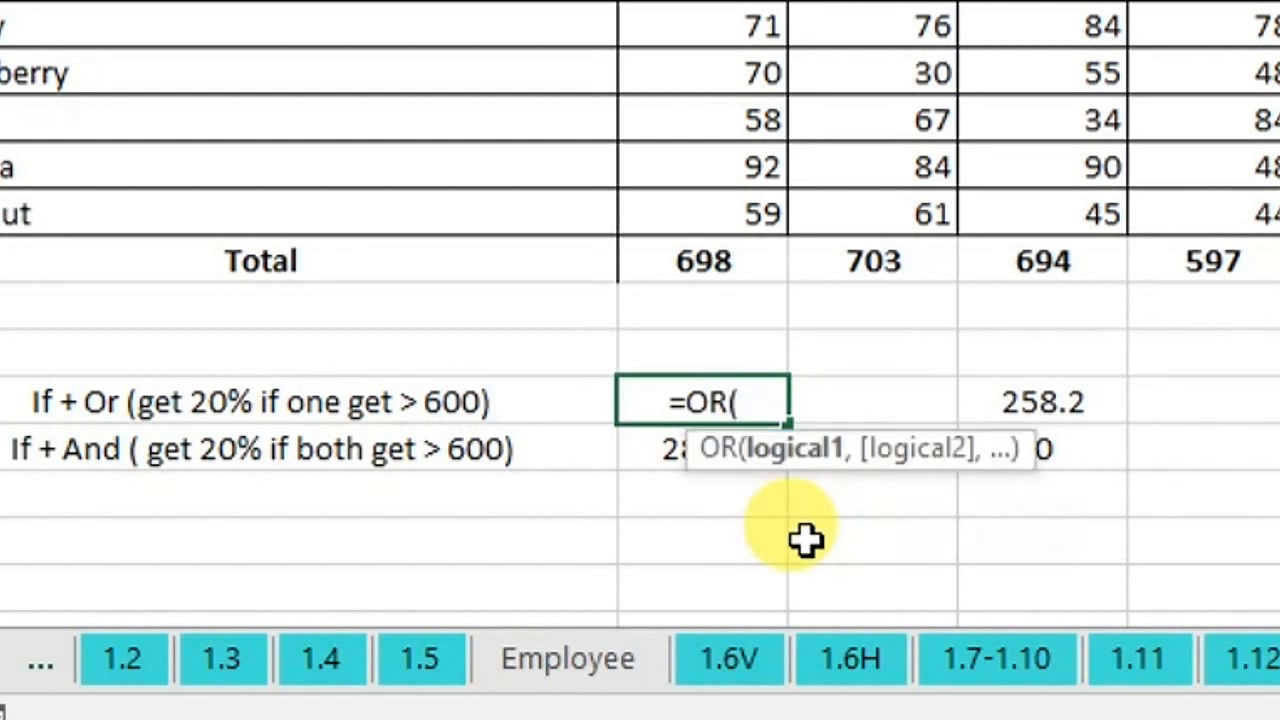
pyautogui.click(697, 263)
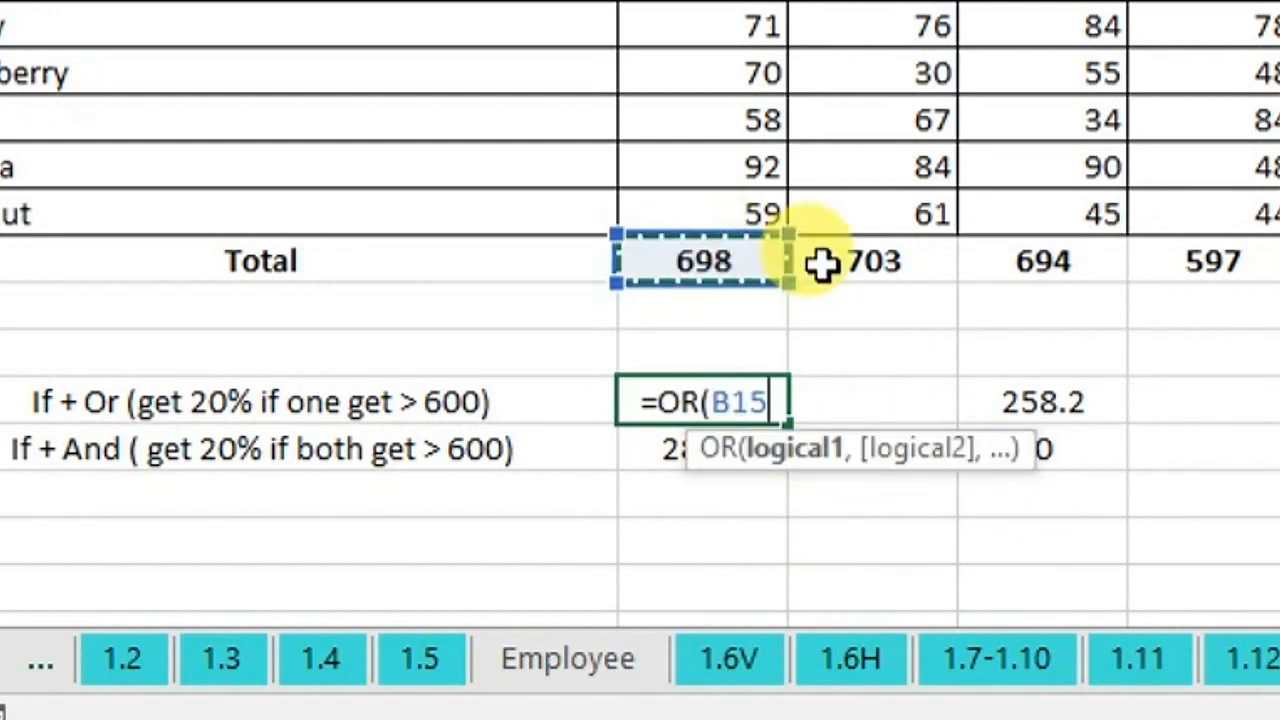
pyautogui.write('>')
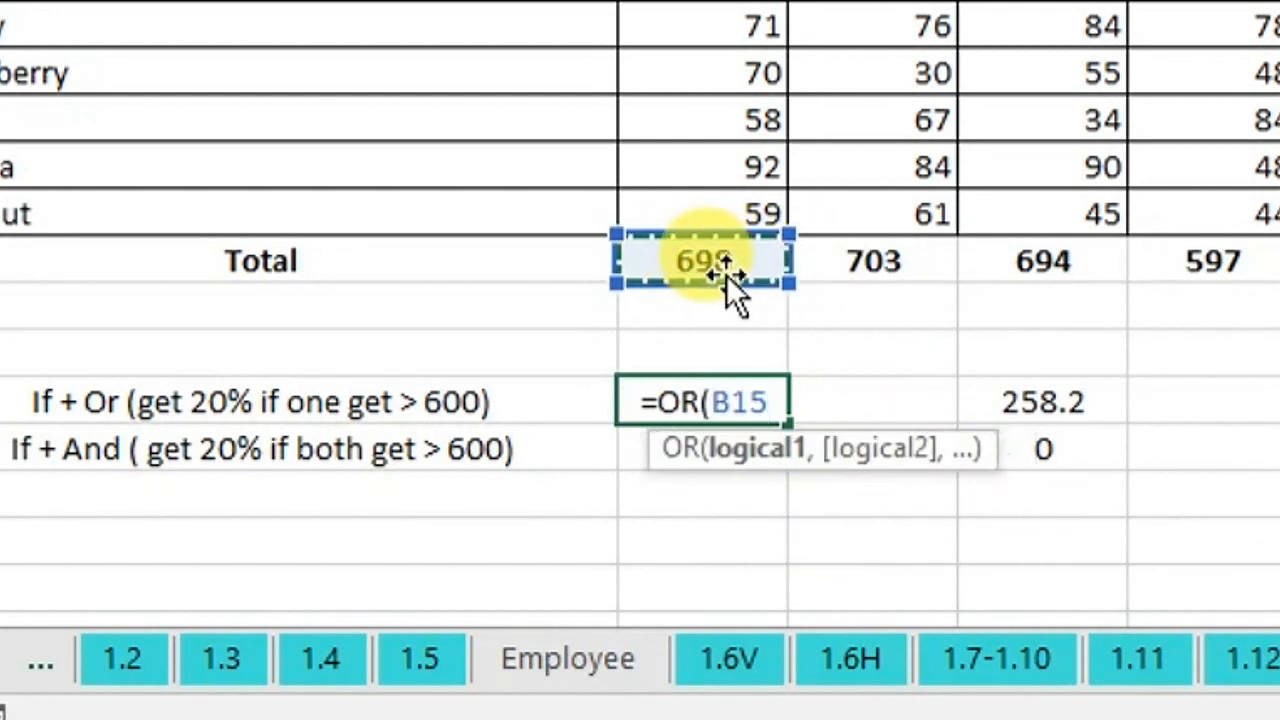
pyautogui.write('600')
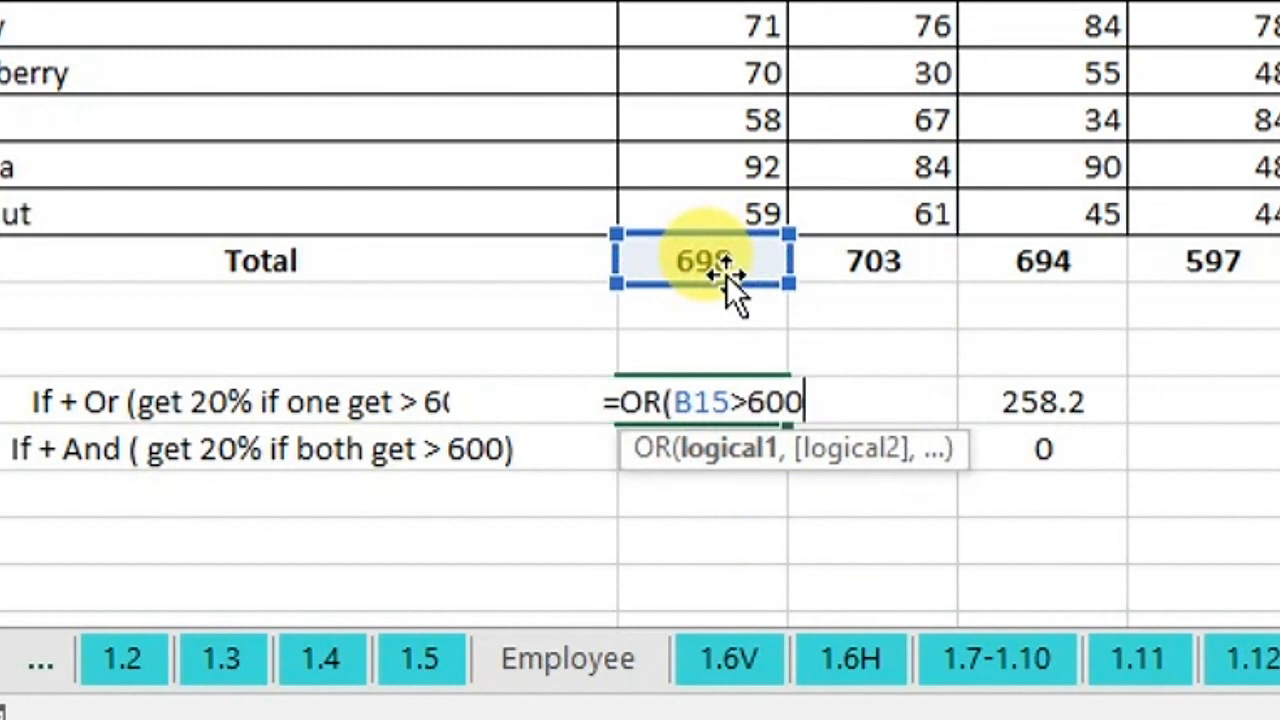
# Step: Add C15>600 as the second OR condition in B18, enter the formula, and check it against the totals in B15 and C15
pyautogui.write(',')
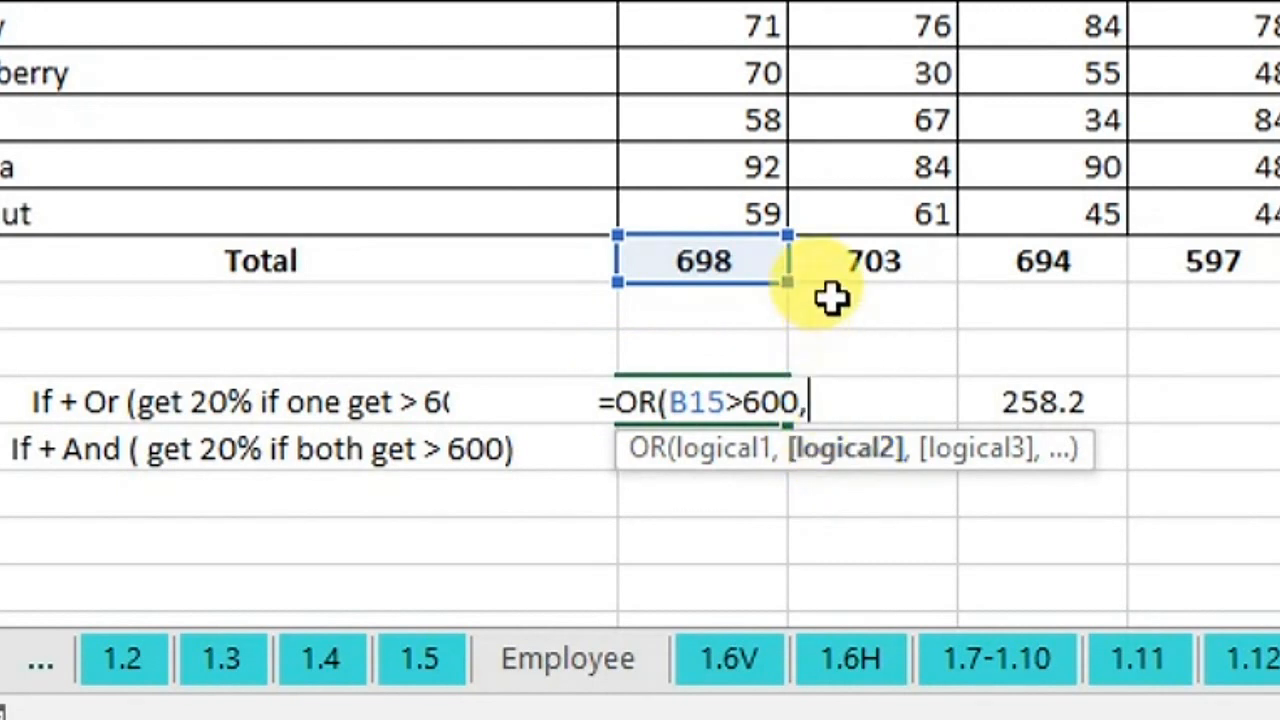
pyautogui.click(866, 272)
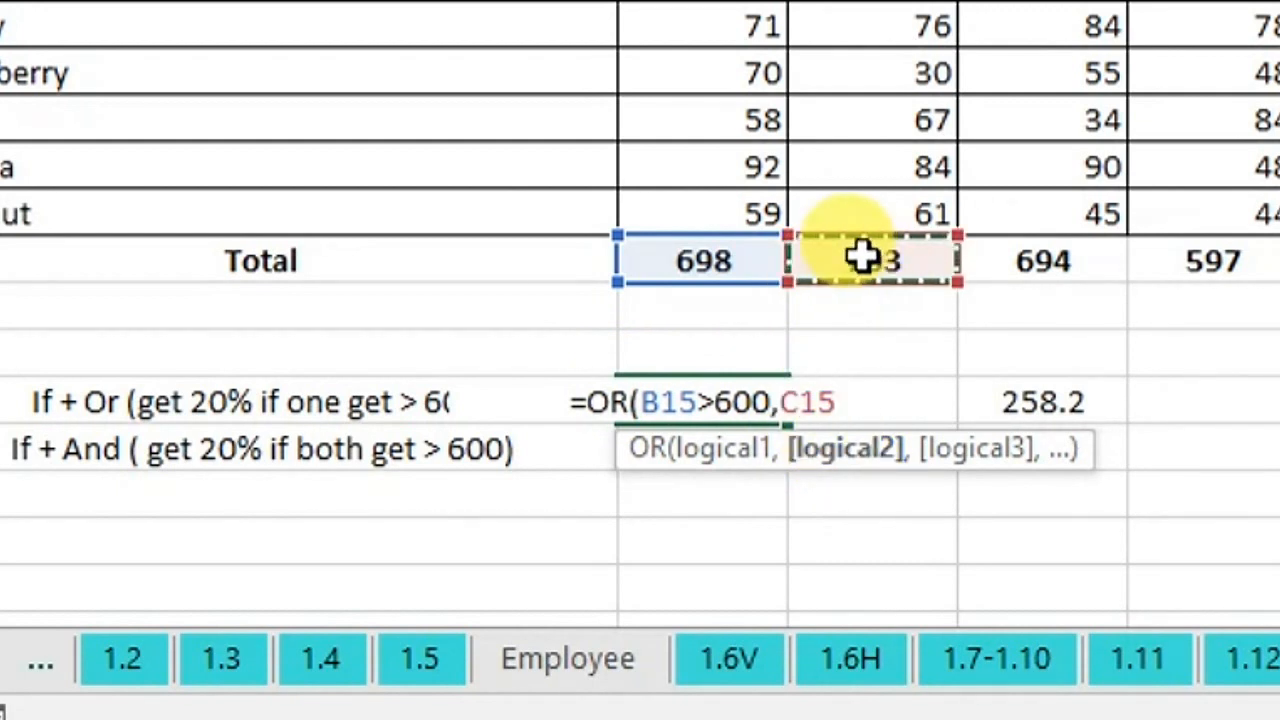
pyautogui.write('>')
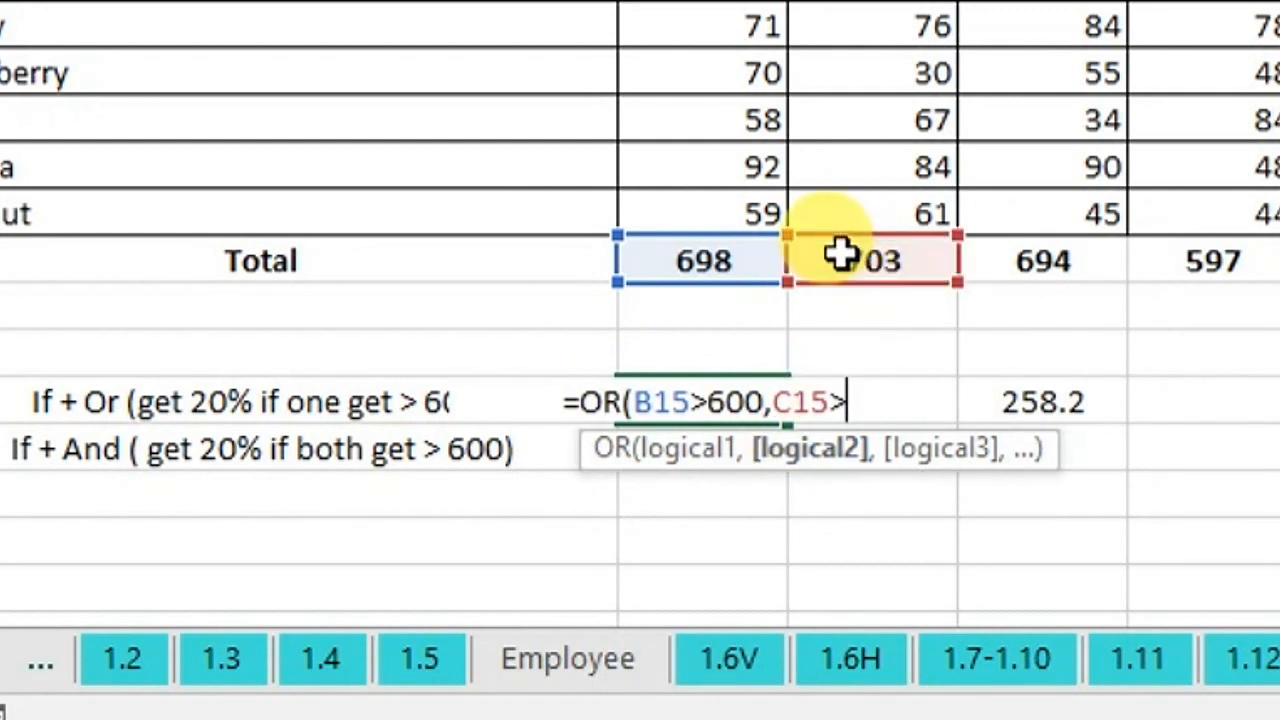
pyautogui.write('600')
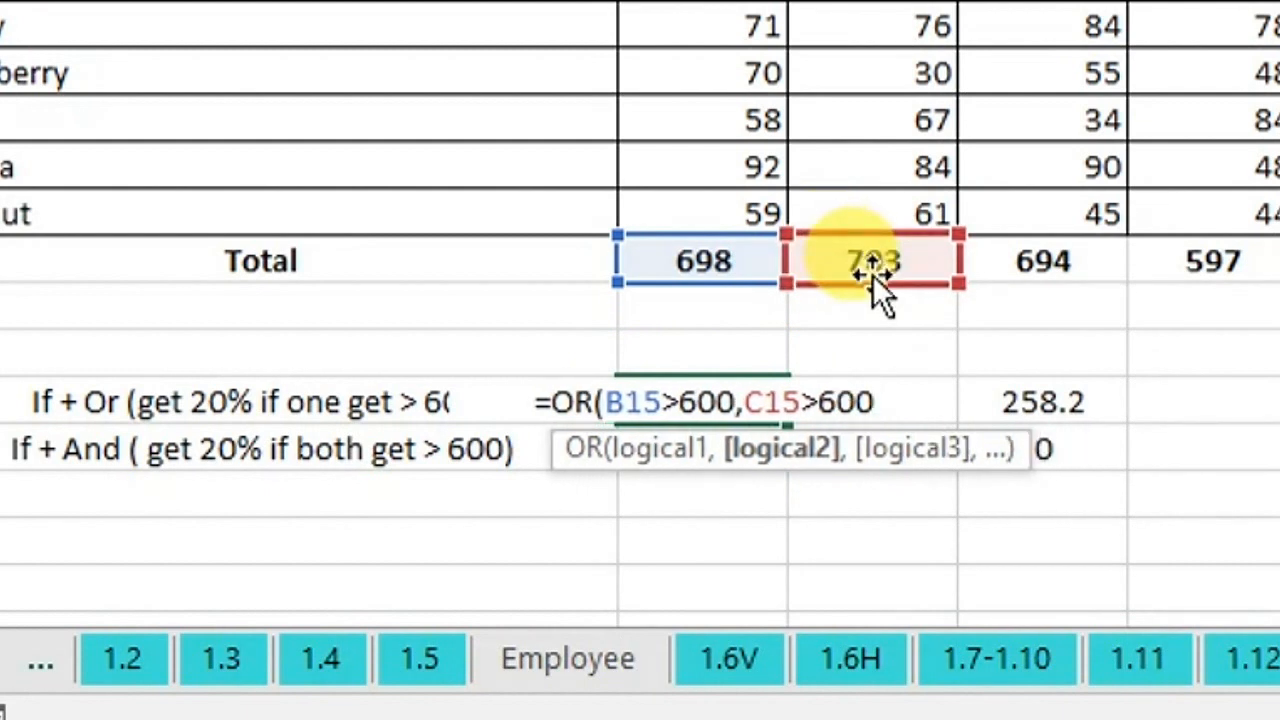
pyautogui.press('Return')
pyautogui.press('Up')
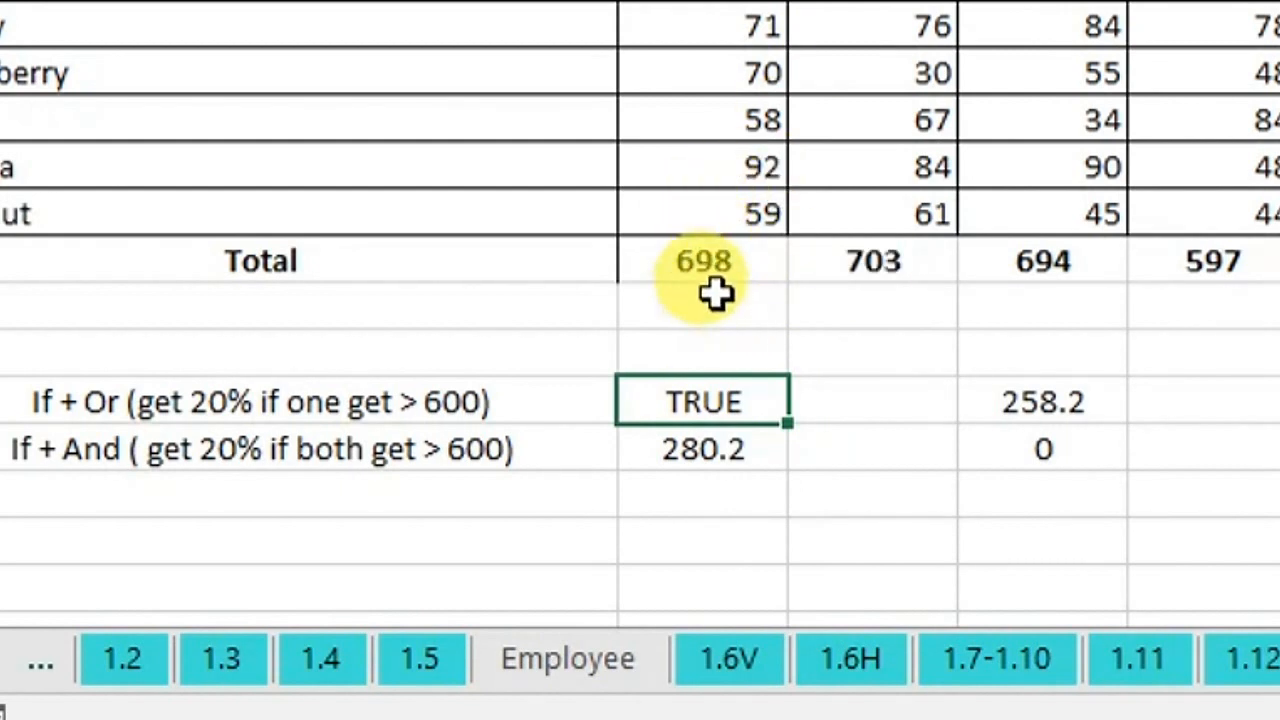
pyautogui.click(770, 276)
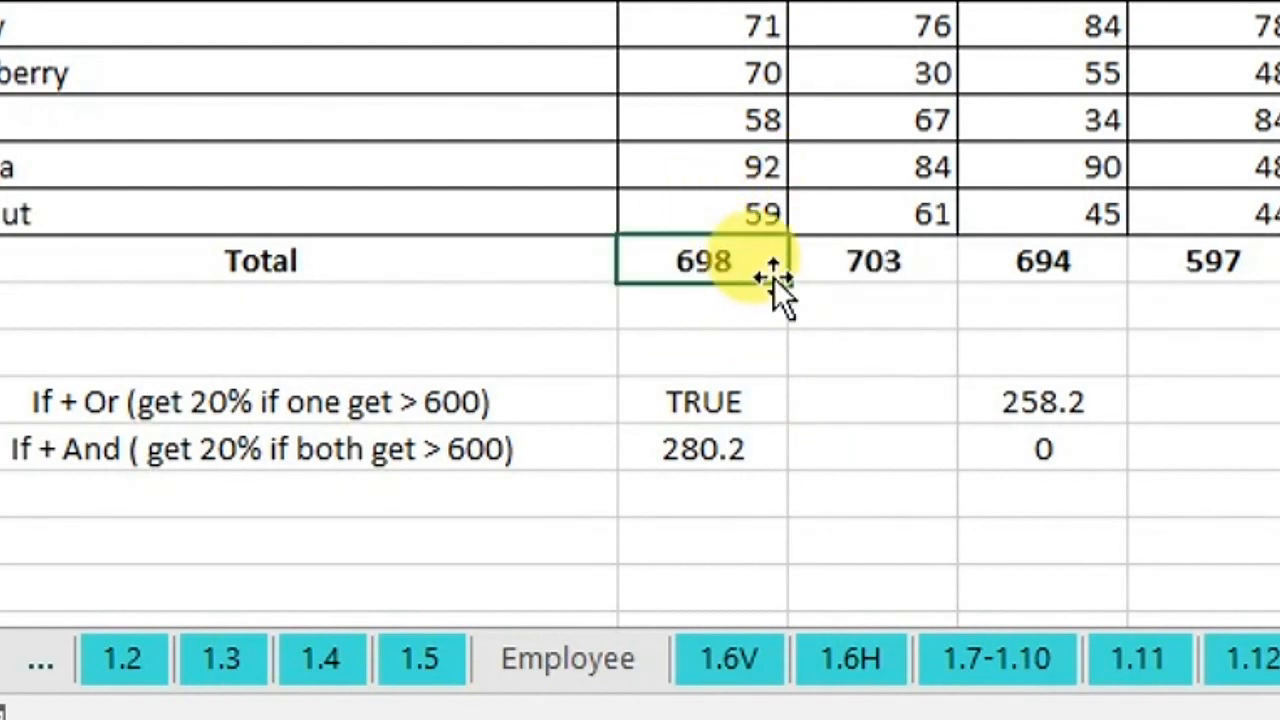
pyautogui.click(855, 268)
pyautogui.click(657, 402)
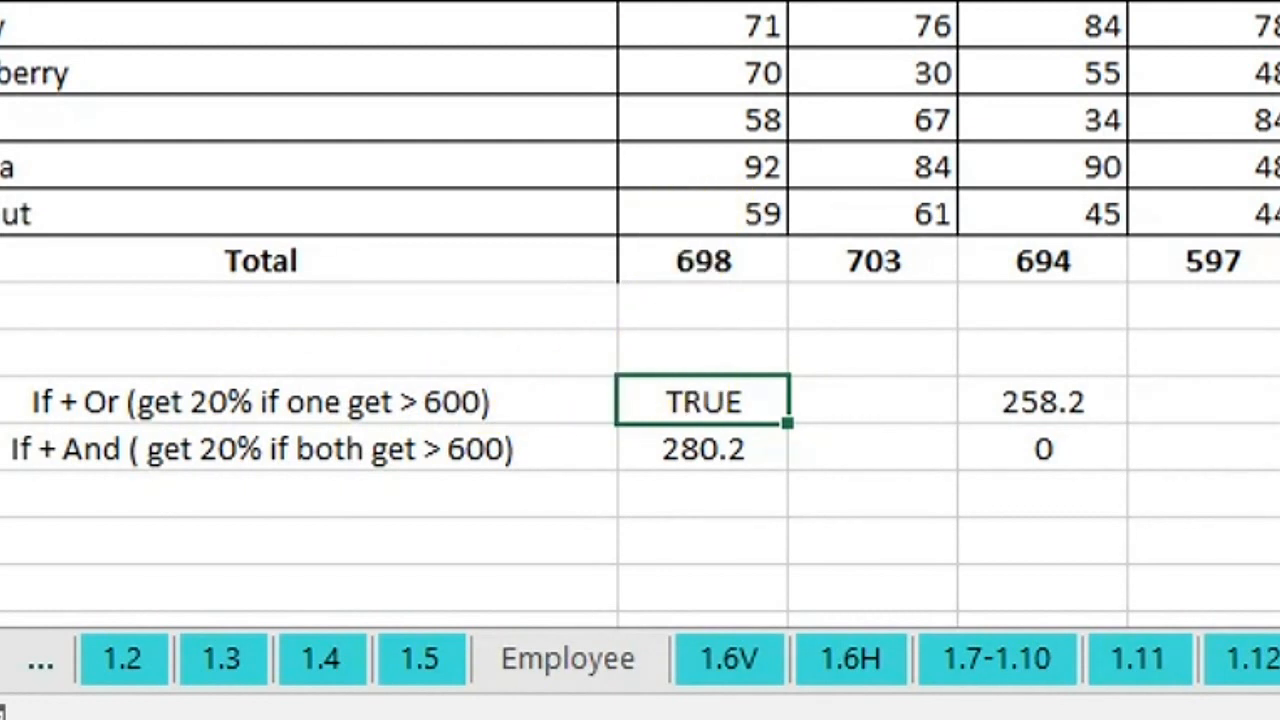
pyautogui.click(685, 365)
pyautogui.write('=IF(')
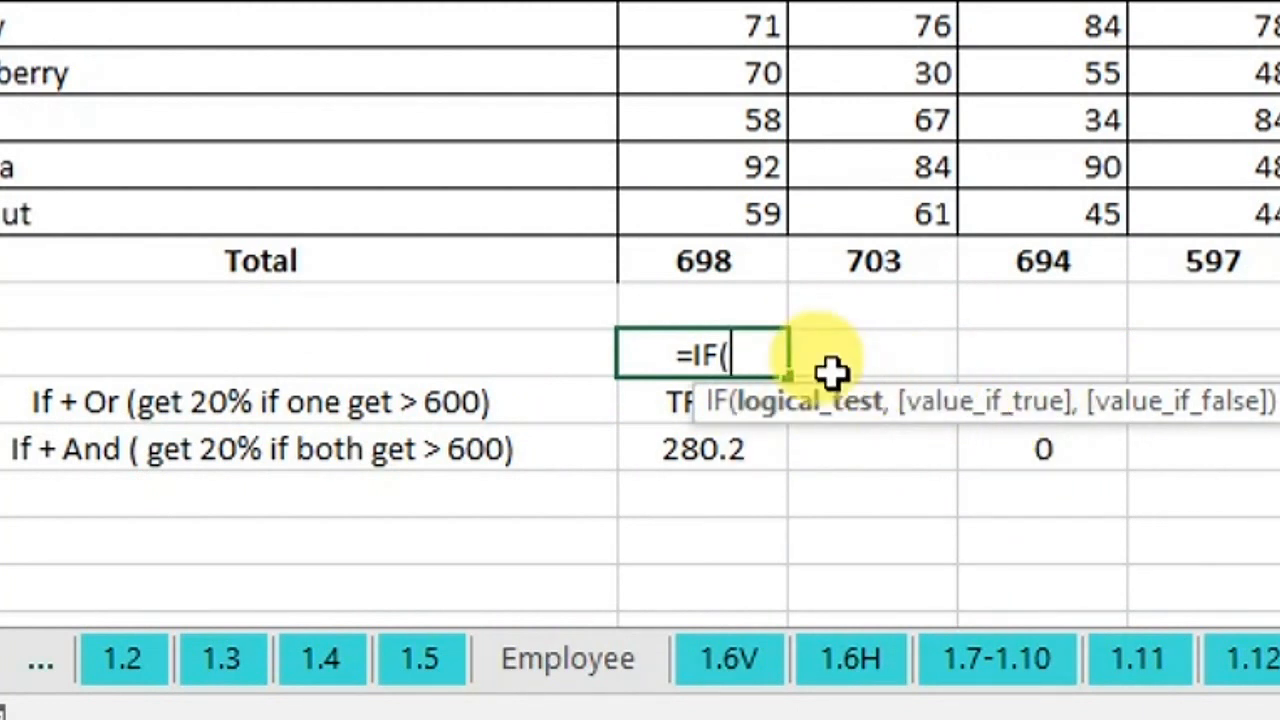
pyautogui.write(',')
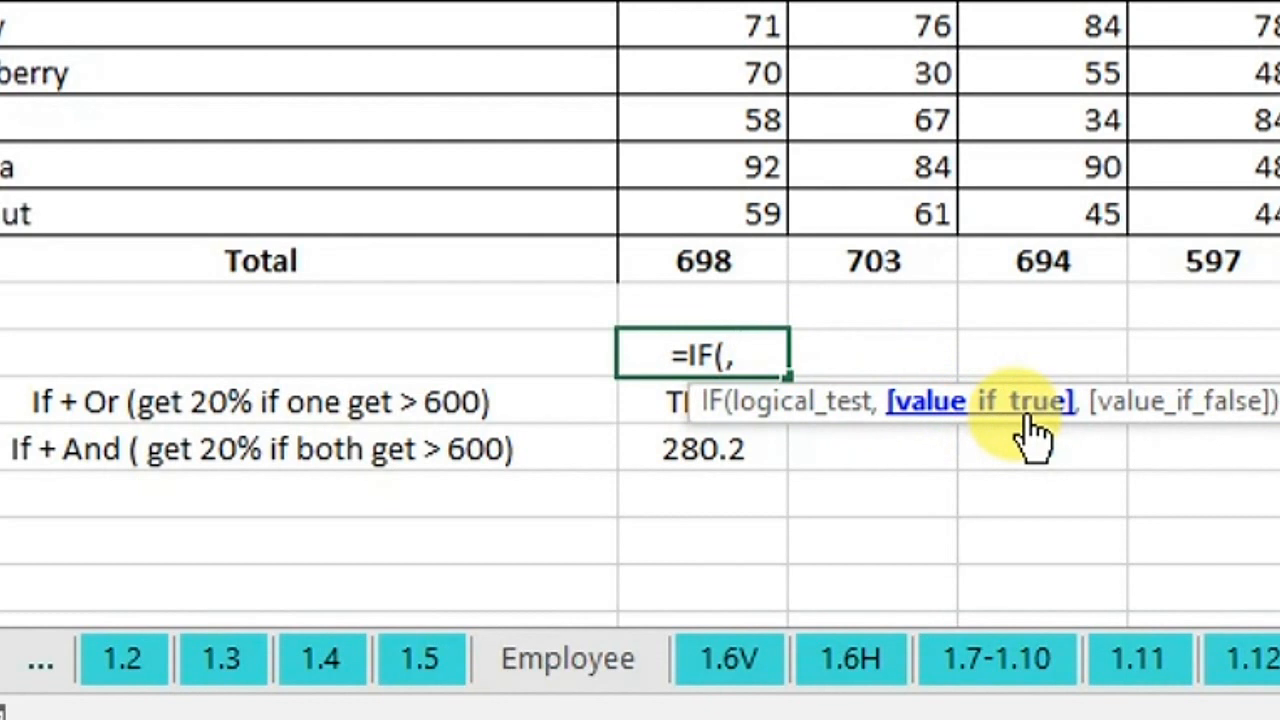
pyautogui.write(',')
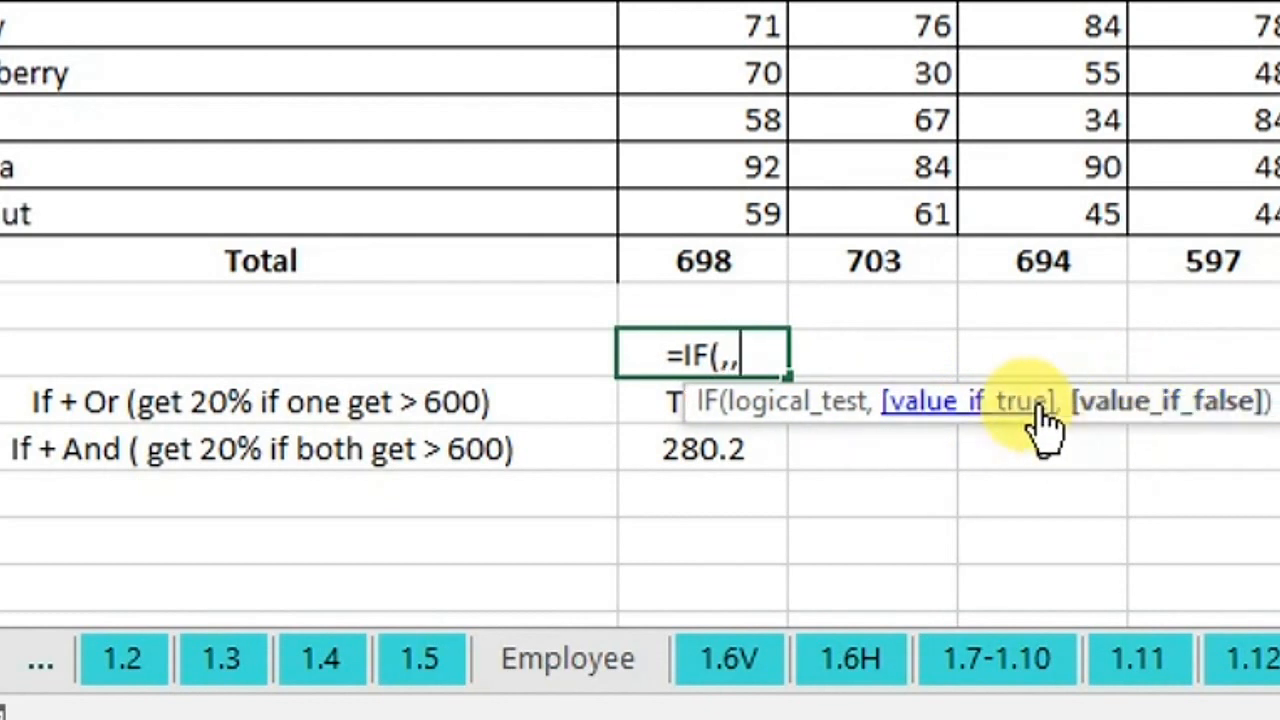
pyautogui.press('Escape')
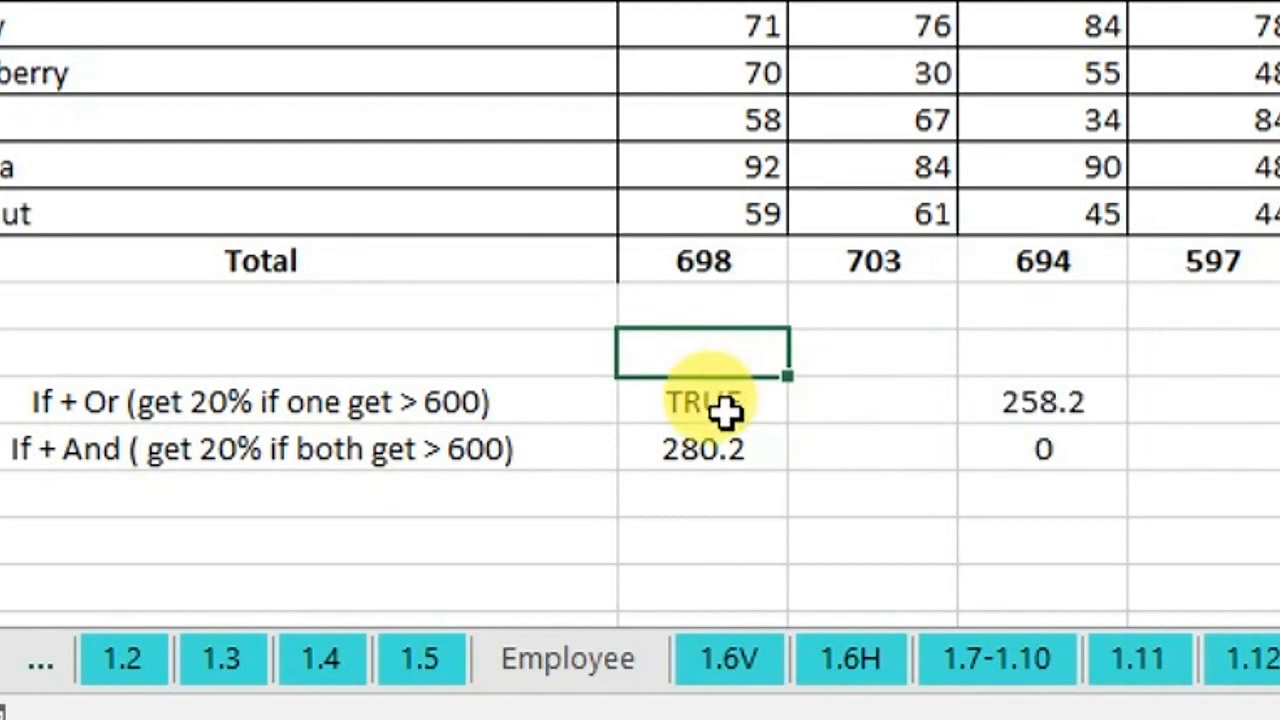
# Step: Wrap the OR formula in B18 in an IF function as its logical test, leaving the formula open at the value_if_true argument
pyautogui.click(708, 410)
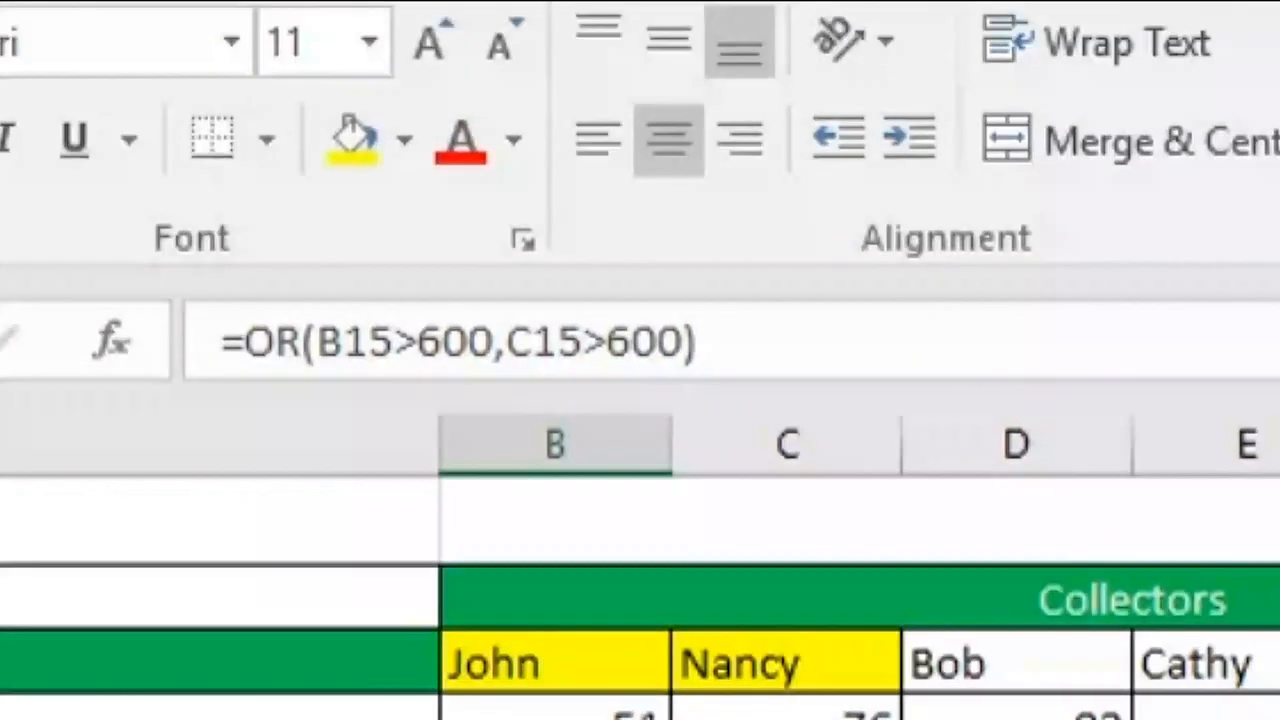
pyautogui.click(255, 345)
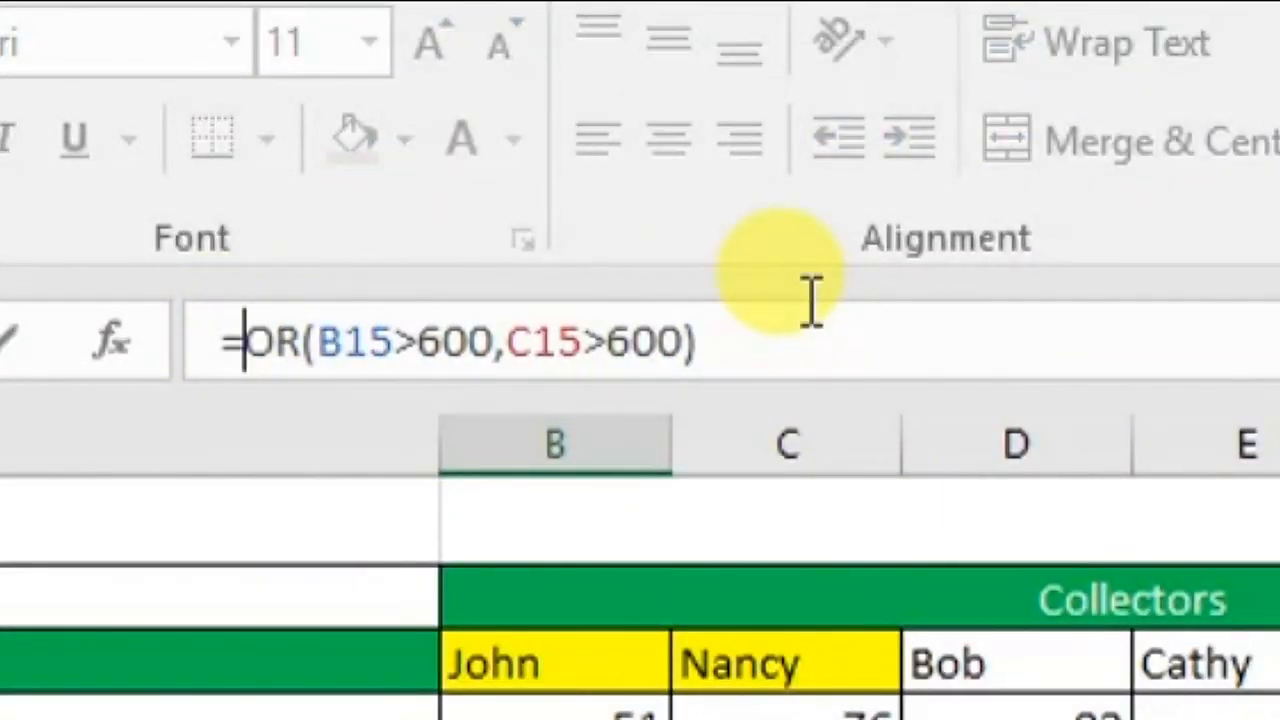
pyautogui.write('IF(')
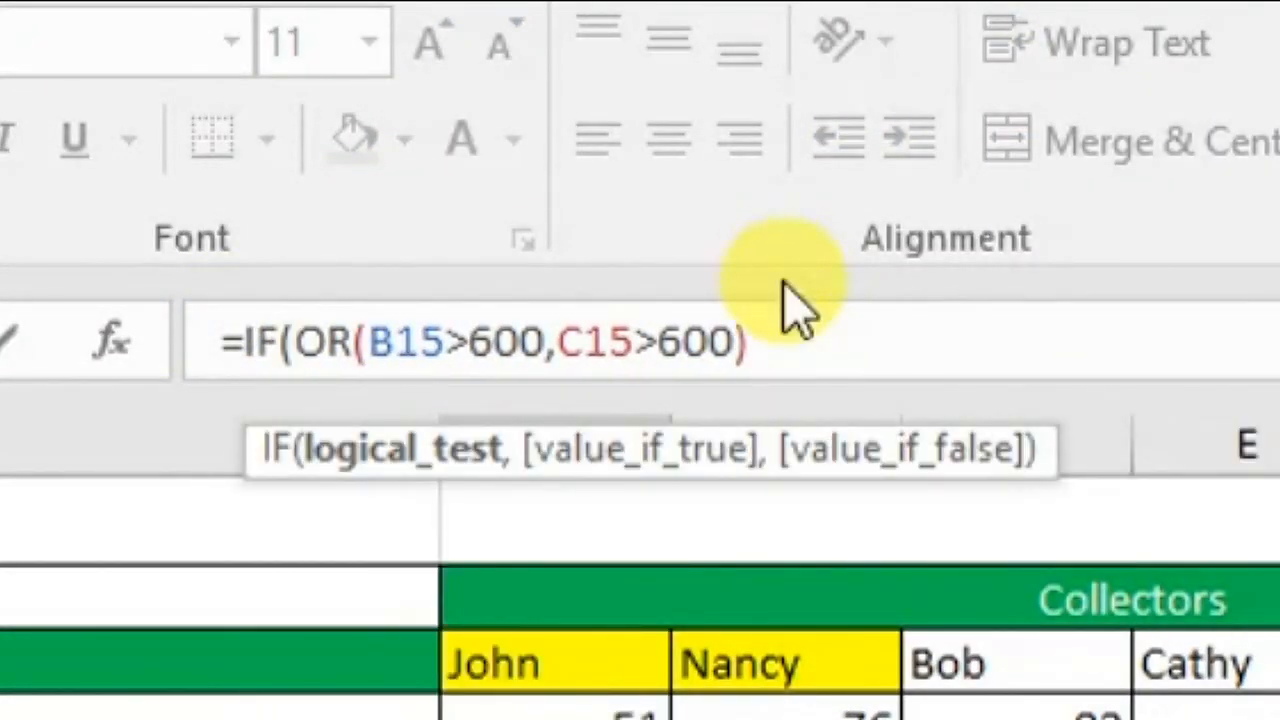
pyautogui.click(840, 335)
pyautogui.write(',')
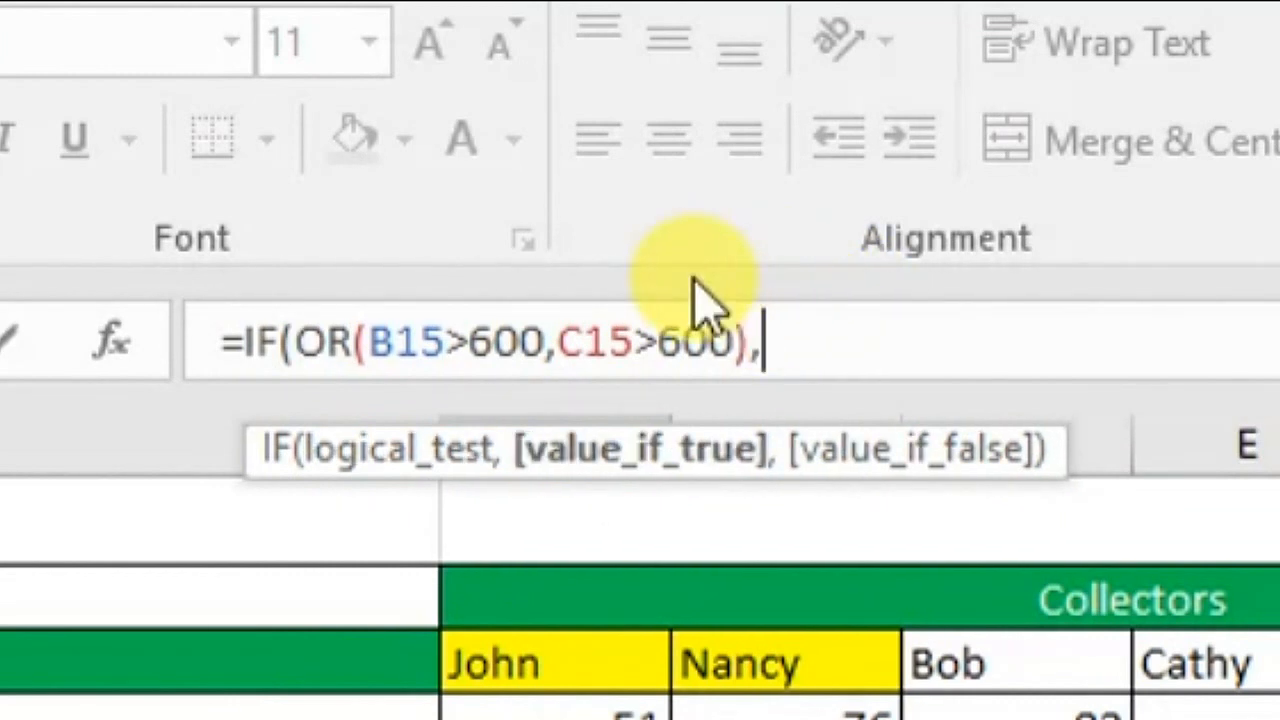
pyautogui.click(400, 462)
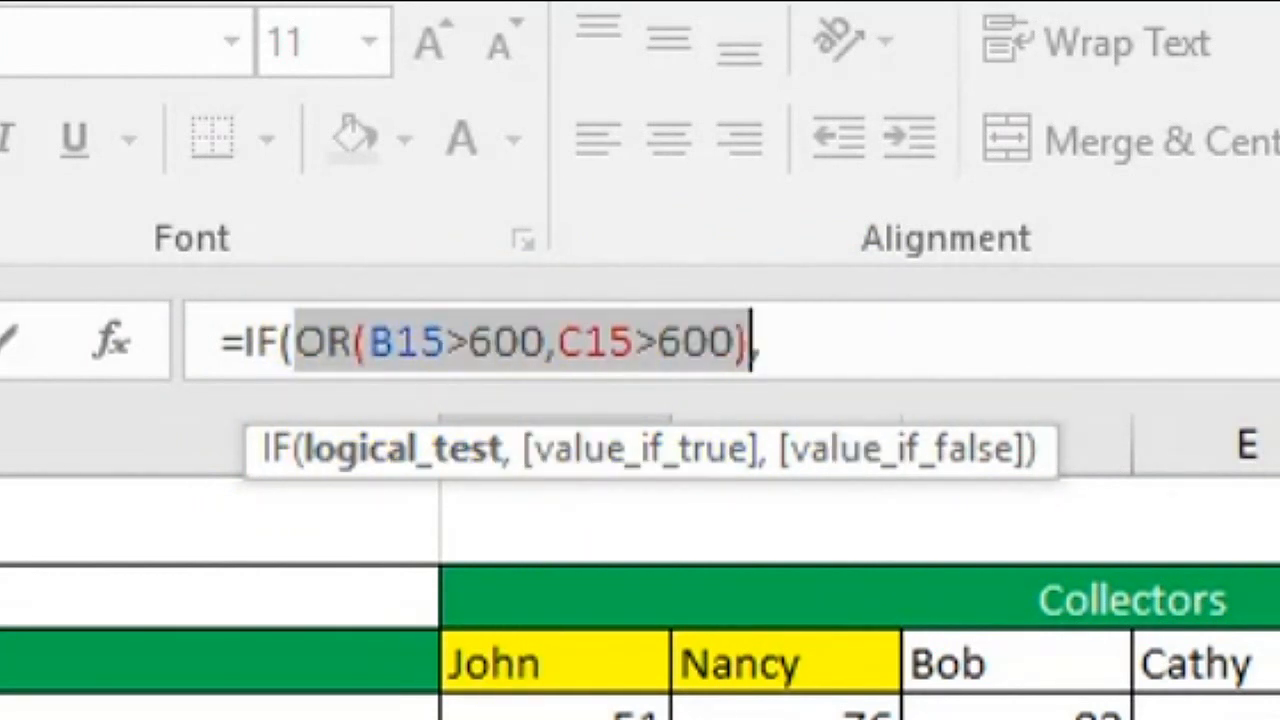
pyautogui.click(809, 346)
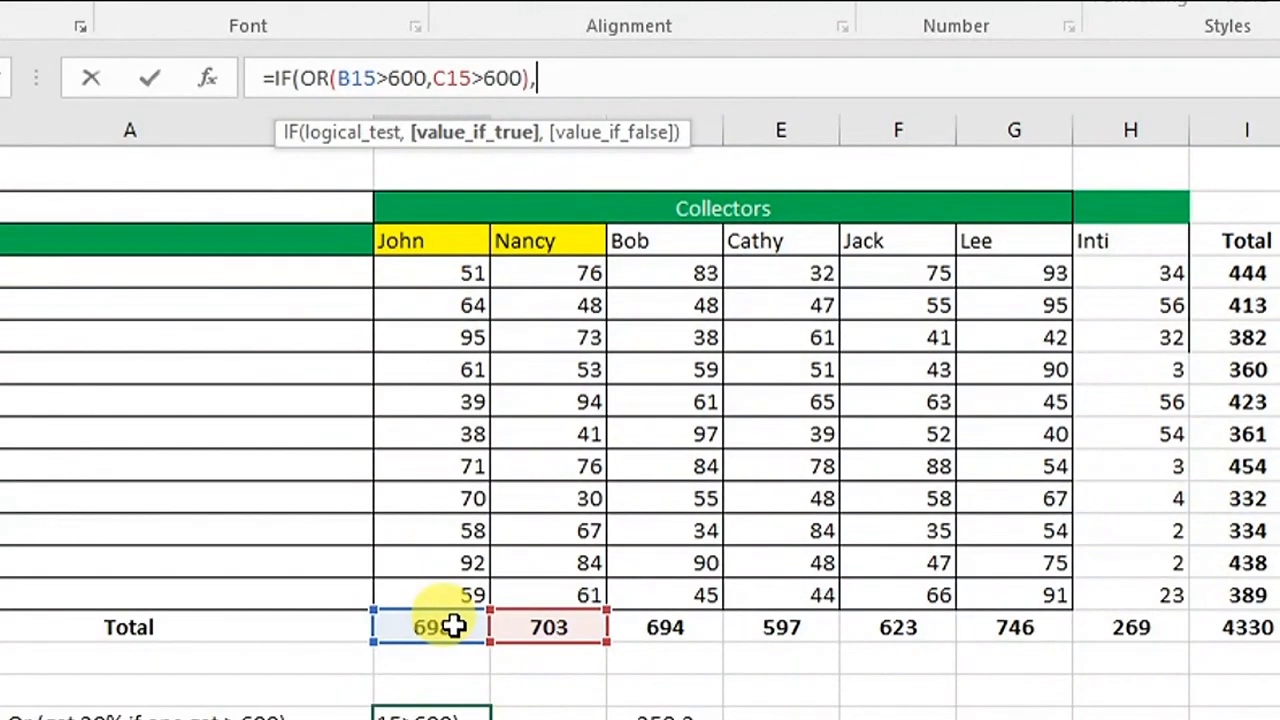
# Step: Complete the IF formula in B18 with (B15+C15)*20% as the true value and 0 as the false value, and enter it
pyautogui.click(453, 626)
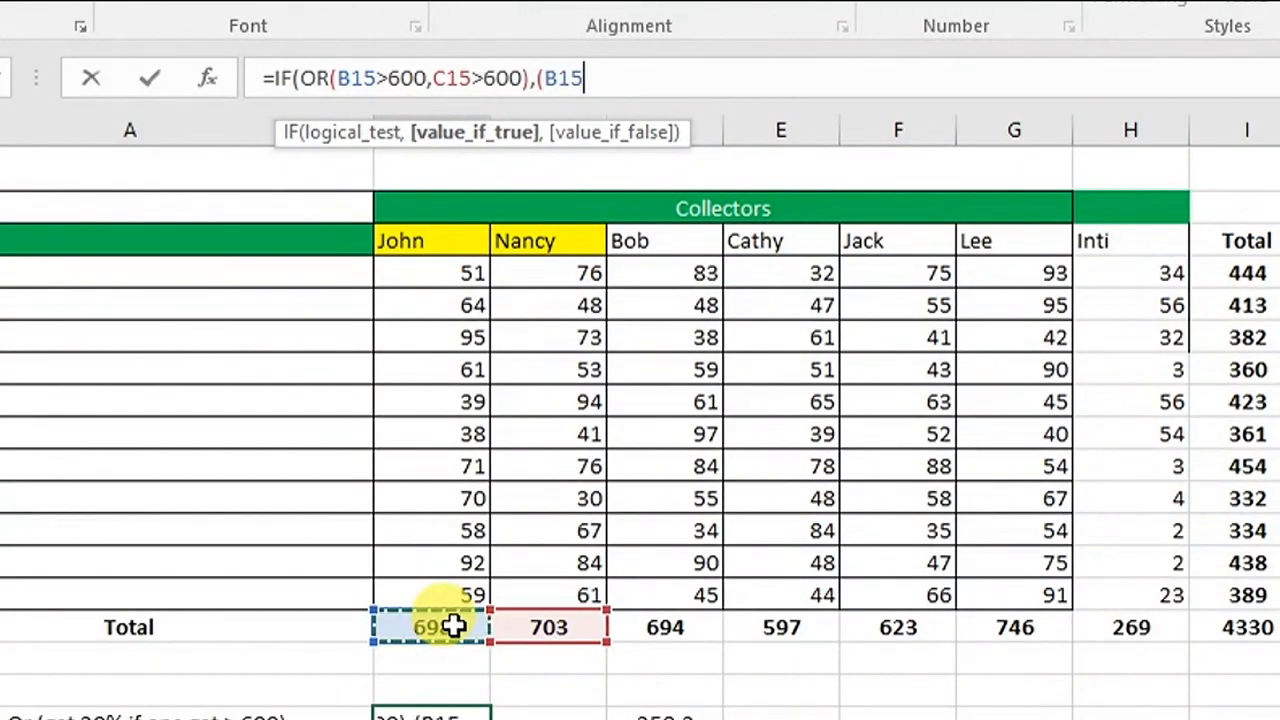
pyautogui.write('+')
pyautogui.click(532, 629)
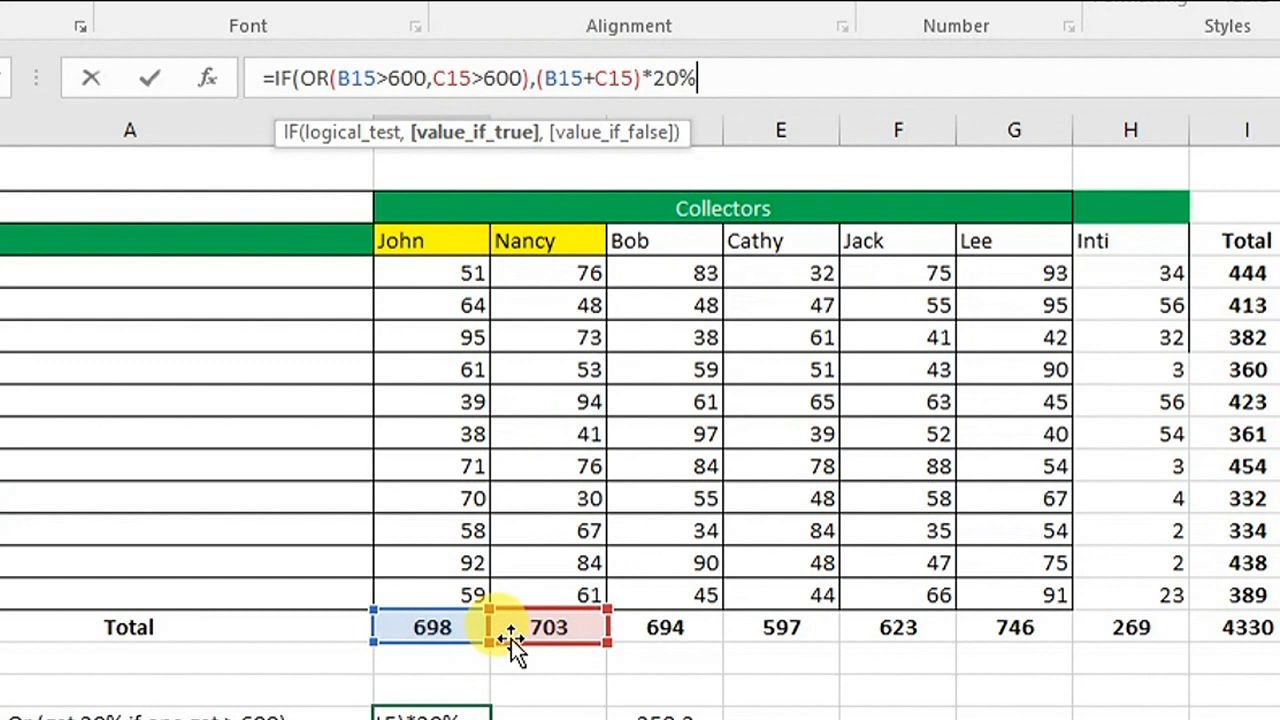
pyautogui.write(',0')
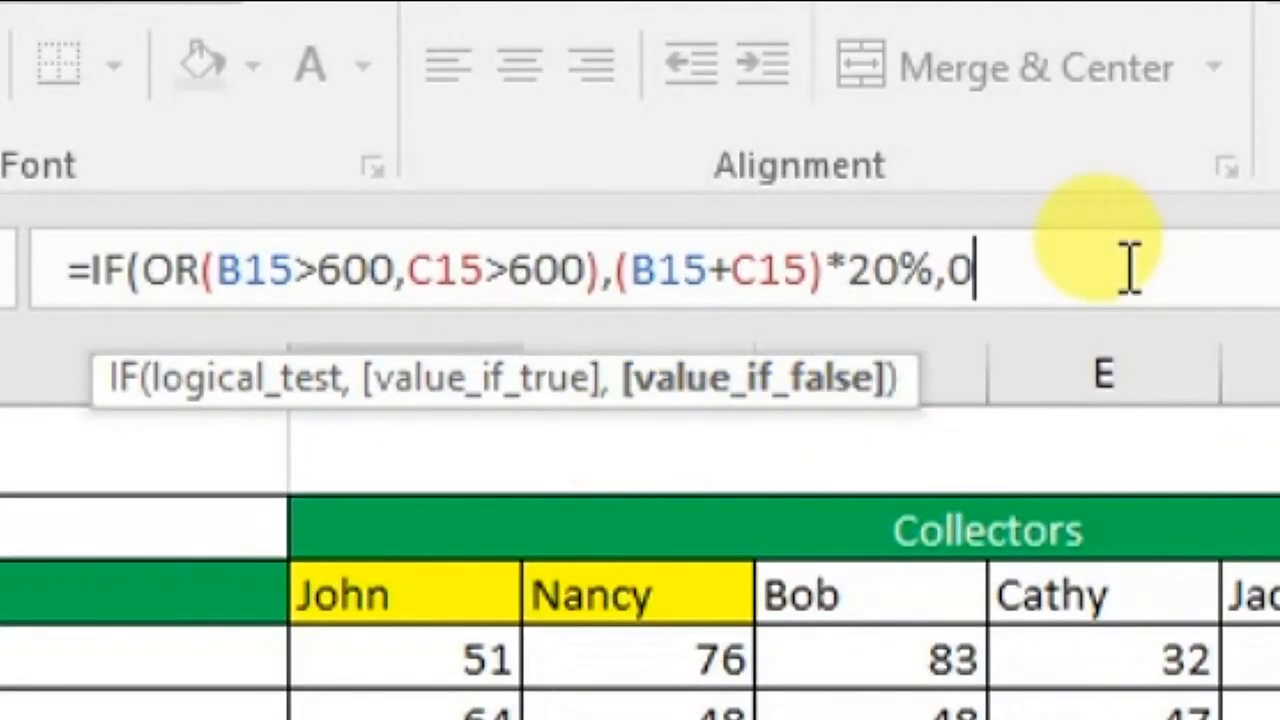
pyautogui.press('Return')
pyautogui.click(505, 638)
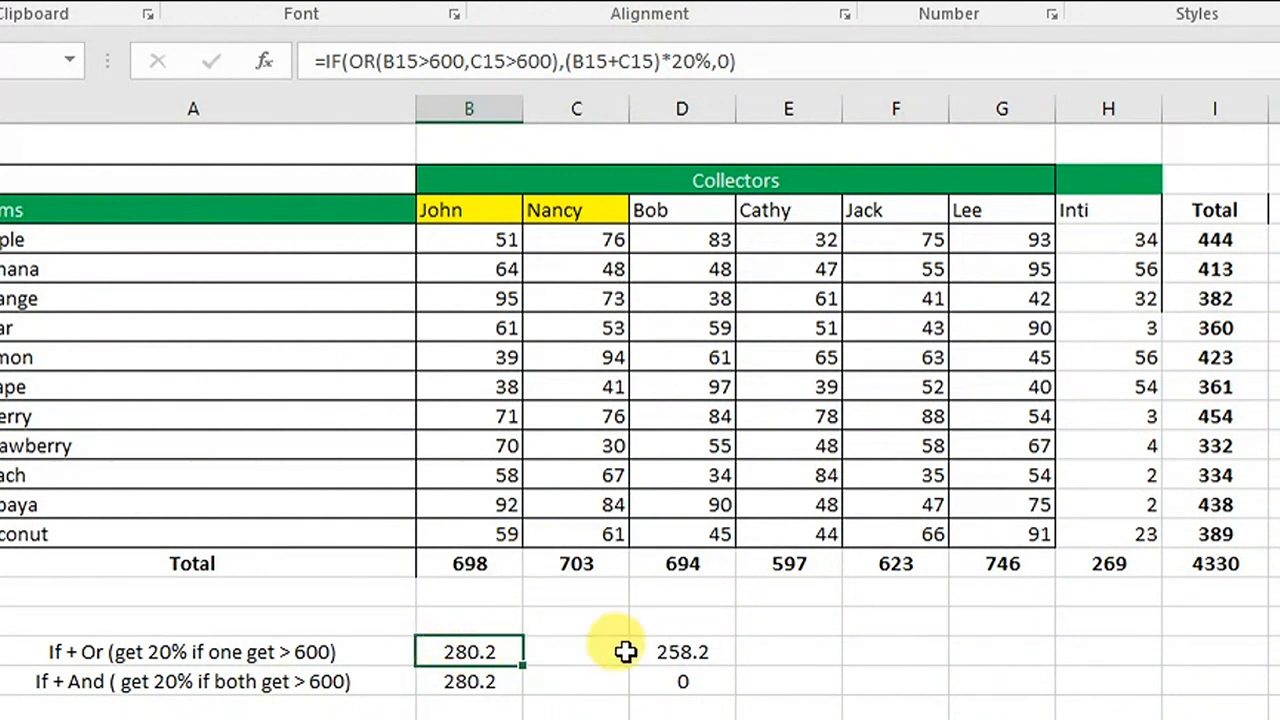
# Step: Examine the IF and OR formula in D18 and compare its conditions with the totals in D15 and E15
pyautogui.click(683, 651)
pyautogui.doubleClick(683, 651)
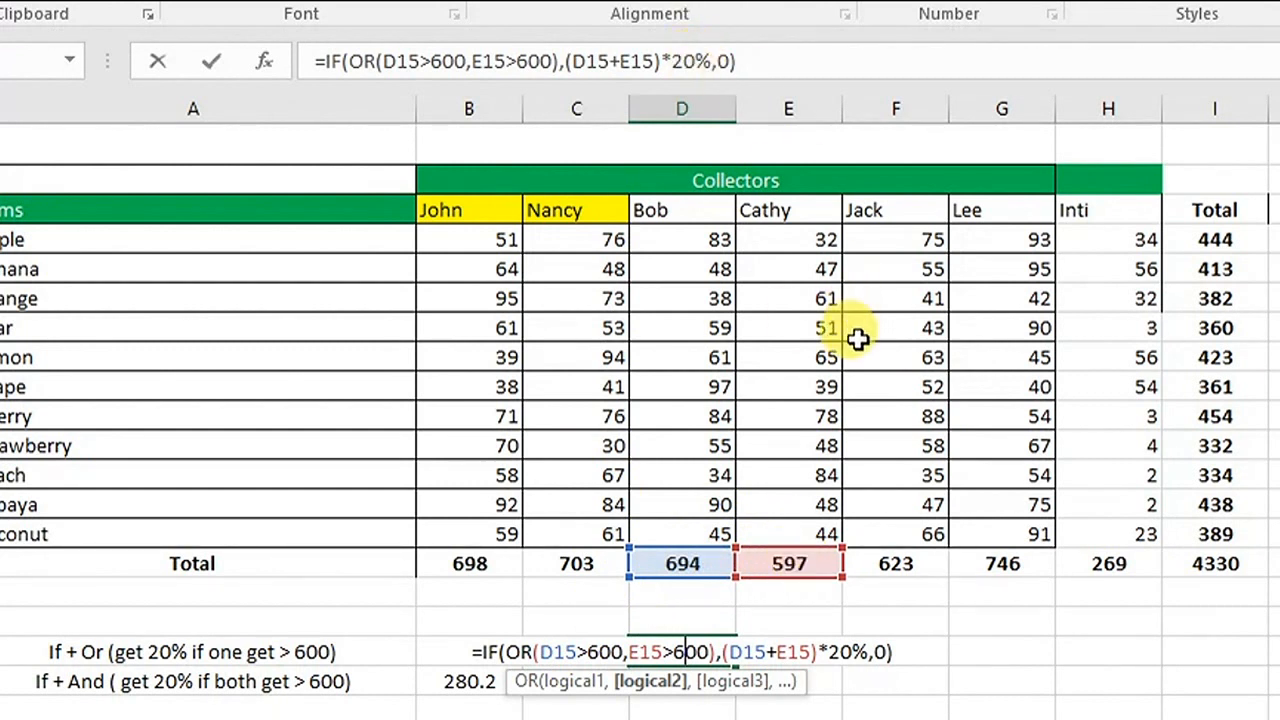
pyautogui.press('Return')
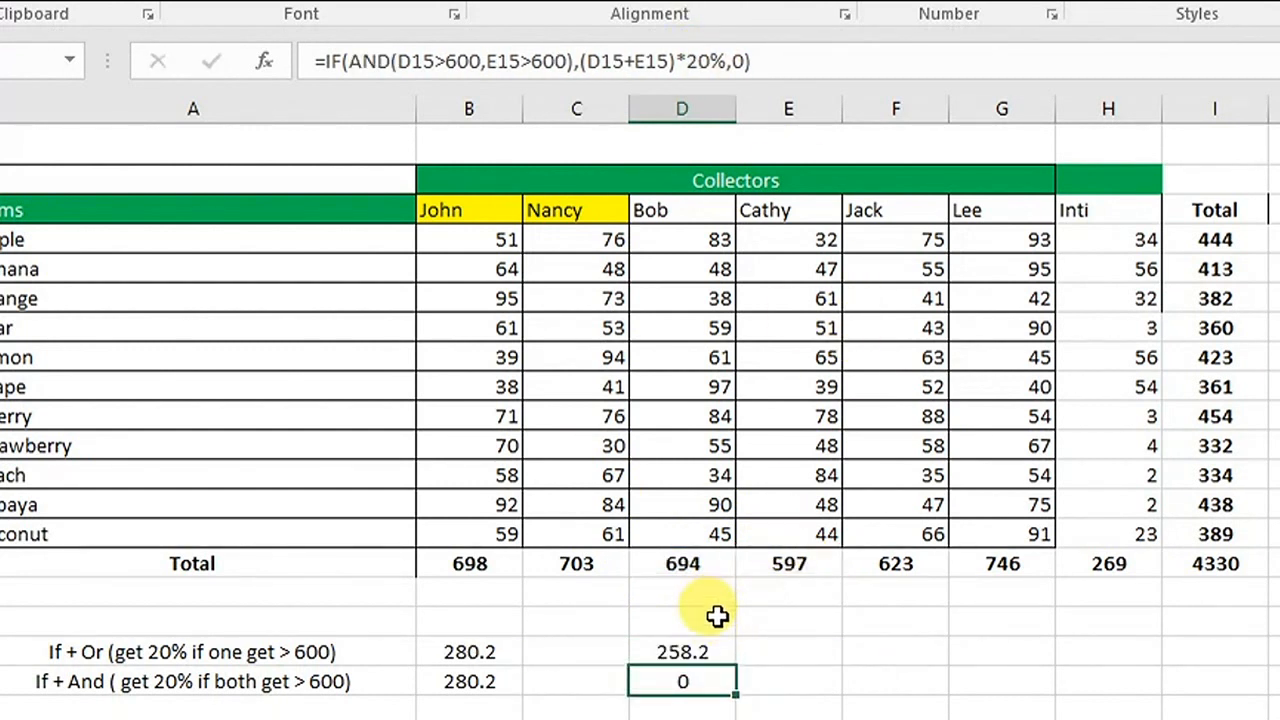
pyautogui.click(752, 558)
pyautogui.click(648, 654)
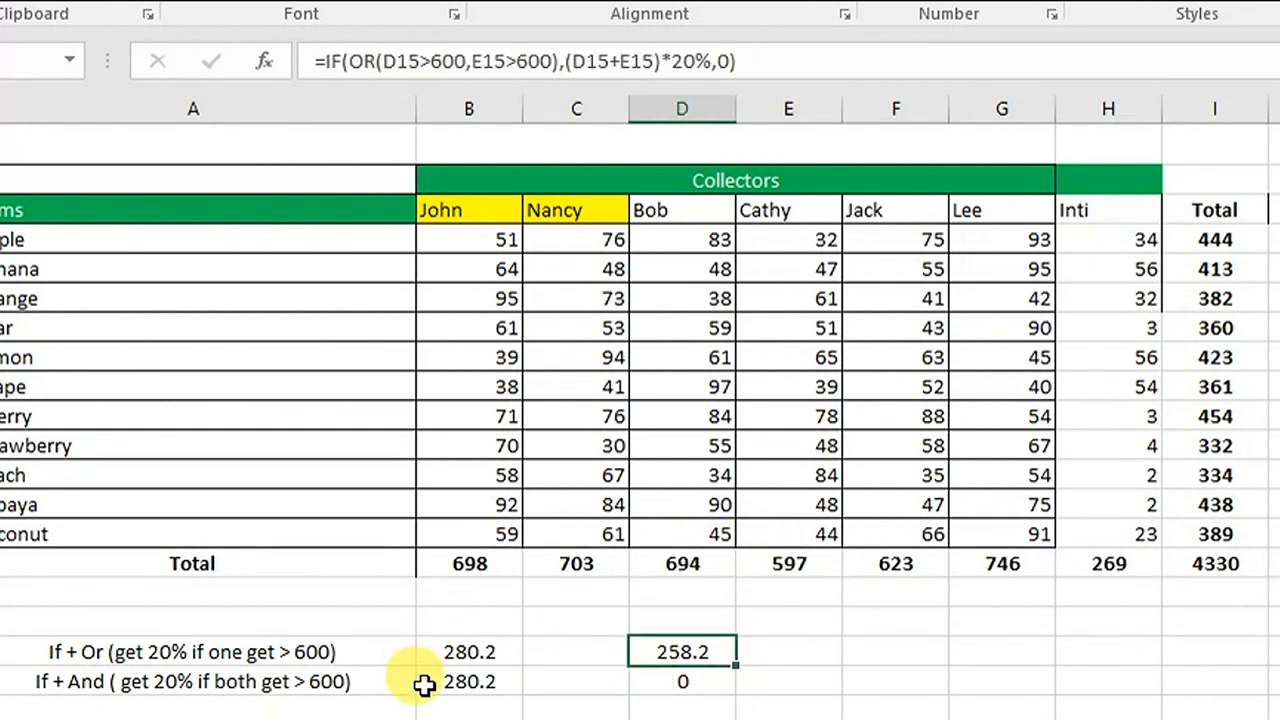
# Step: Examine the IF and AND formula in B19, including its two logical conditions and the cells they reference
pyautogui.click(458, 682)
pyautogui.doubleClick(458, 682)
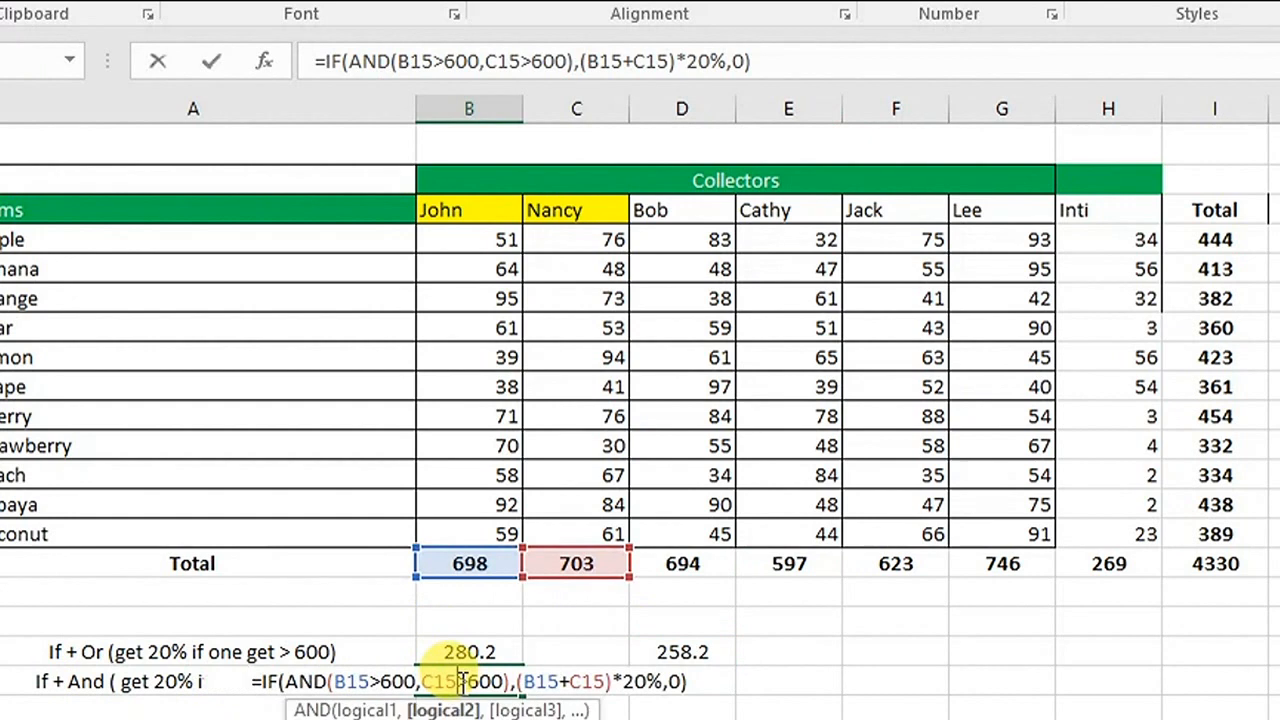
pyautogui.press('Escape')
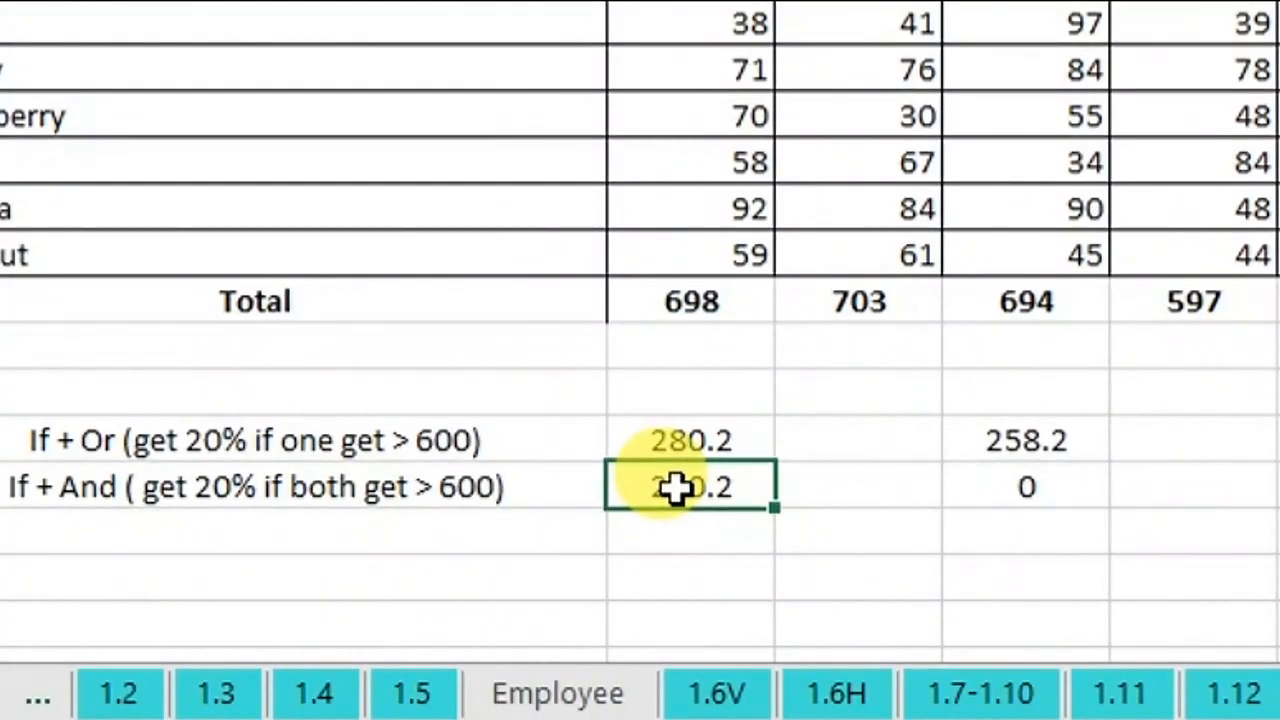
pyautogui.doubleClick(676, 487)
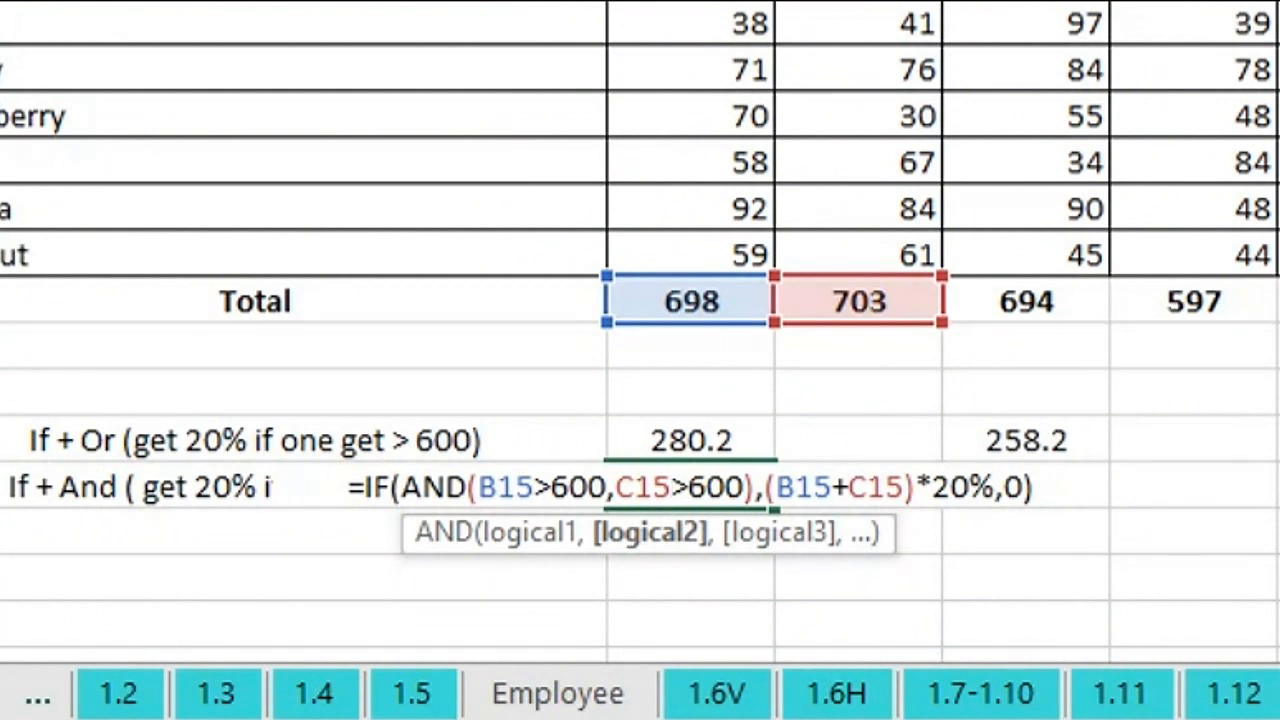
pyautogui.press('Escape')
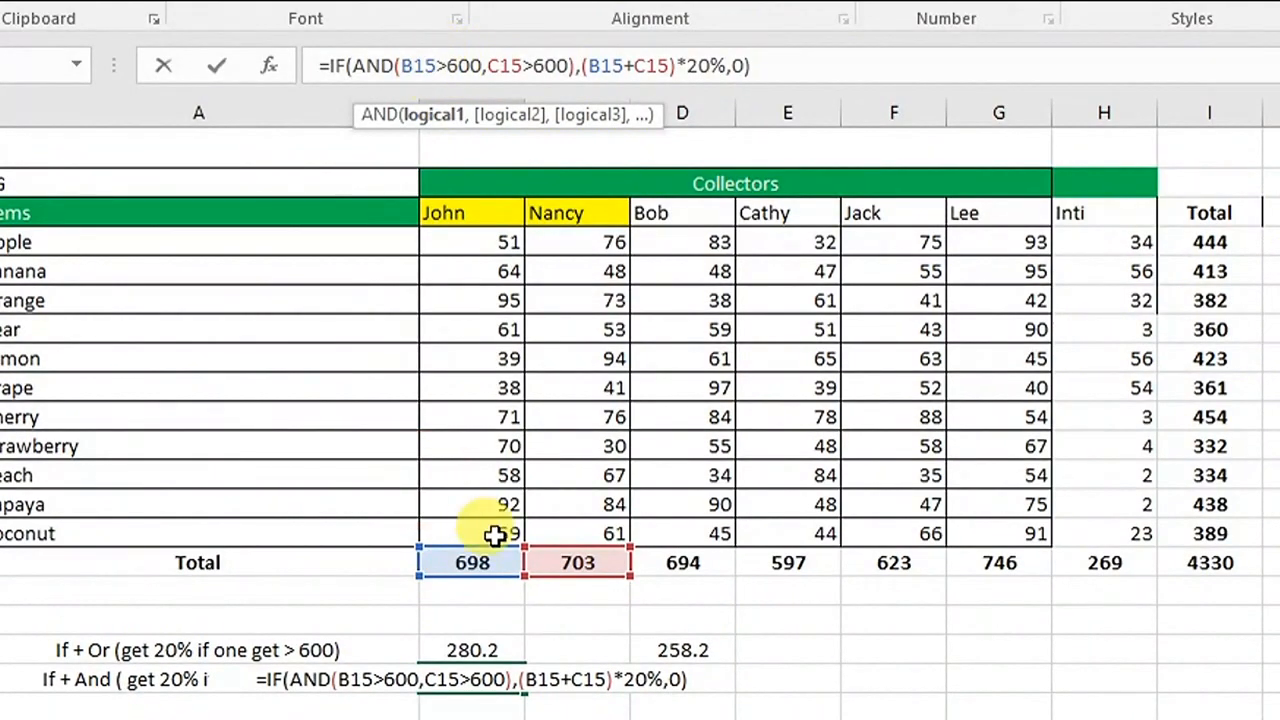
pyautogui.click(437, 66)
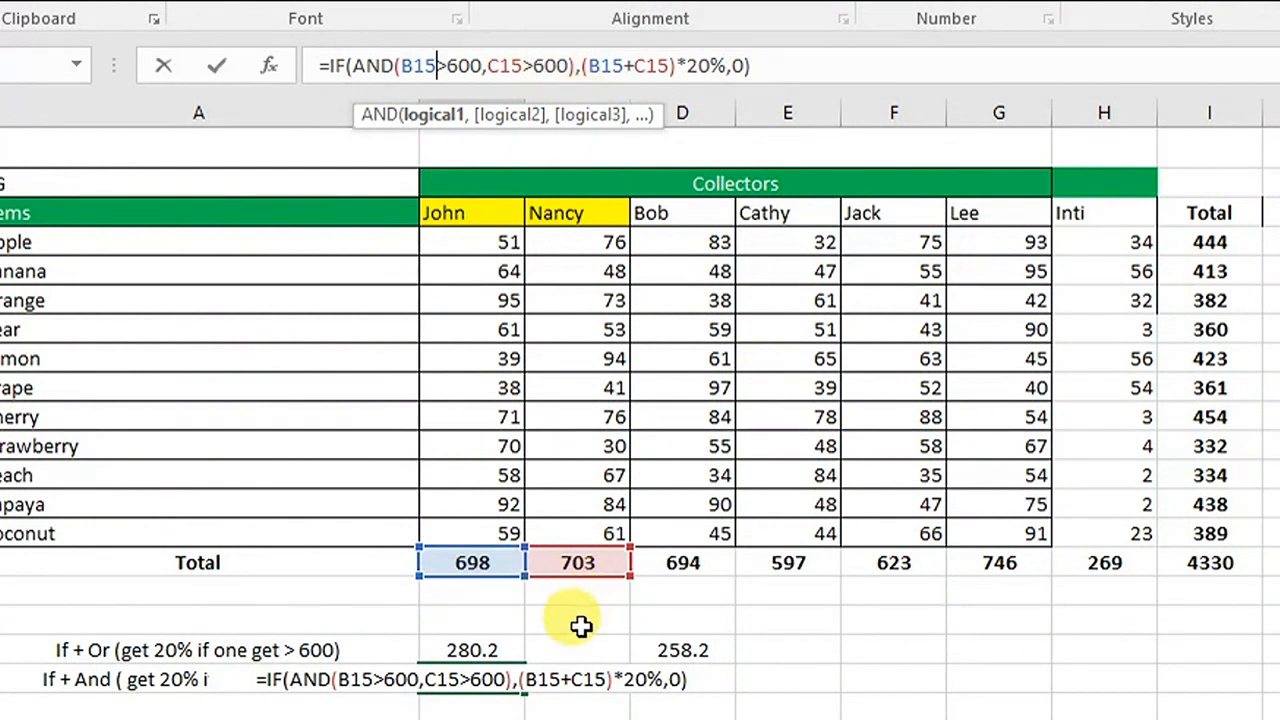
pyautogui.press('Return')
pyautogui.click(491, 680)
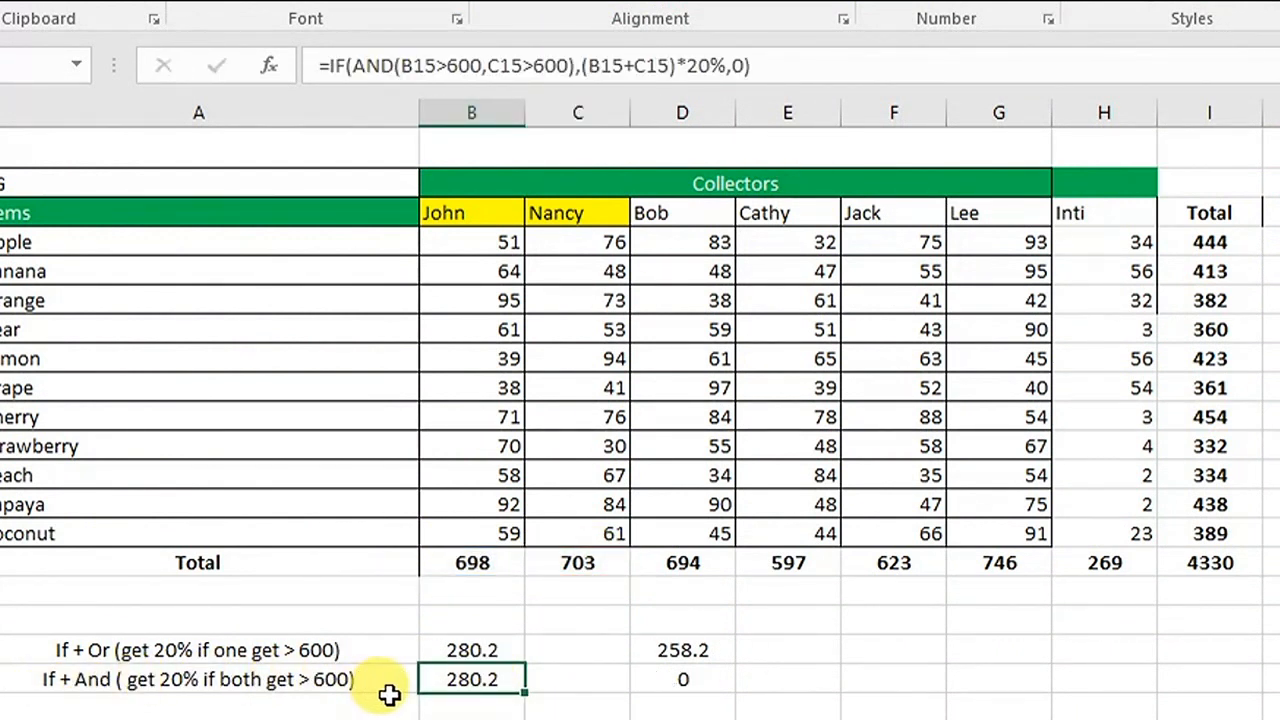
# Step: Compare the totals in B15 and C15 with the If + And result in B19
pyautogui.click(489, 563)
pyautogui.click(543, 560)
pyautogui.click(466, 560)
pyautogui.click(540, 563)
pyautogui.click(478, 678)
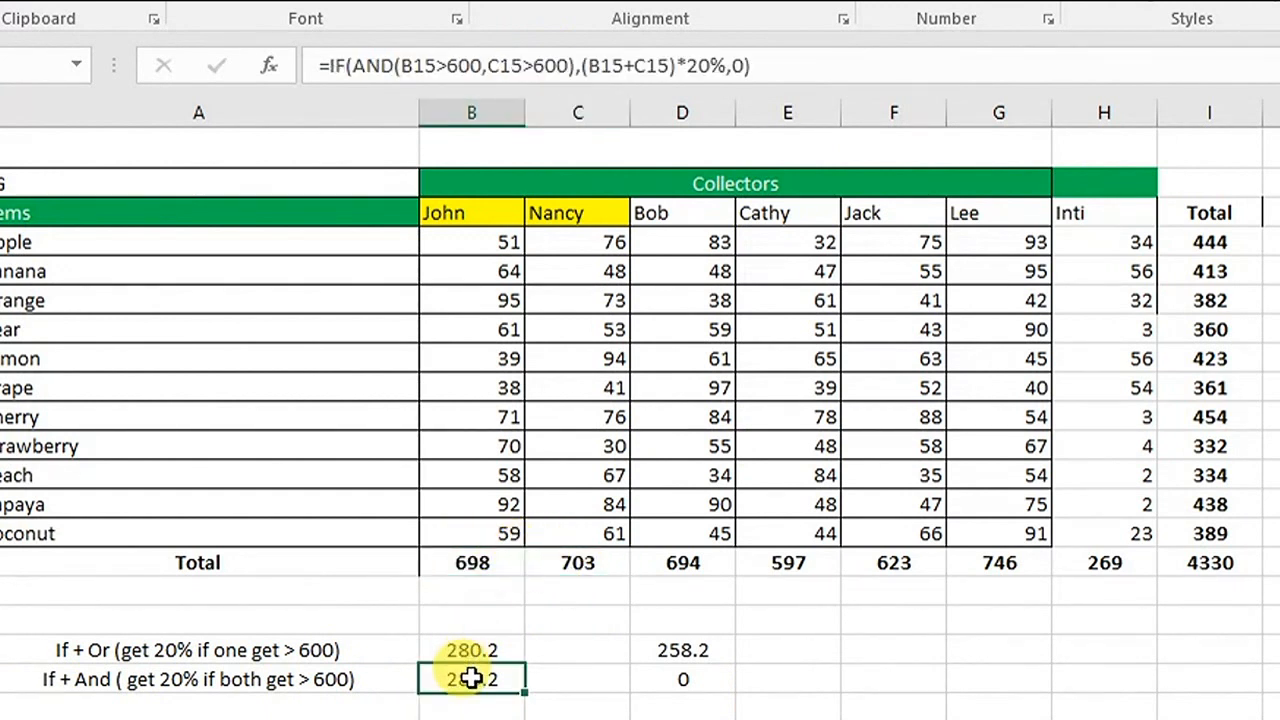
# Step: Examine the IF and AND formula in D19 and the D15 and E15 totals it references, leaving the formula unchanged
pyautogui.click(712, 533)
pyautogui.doubleClick(680, 679)
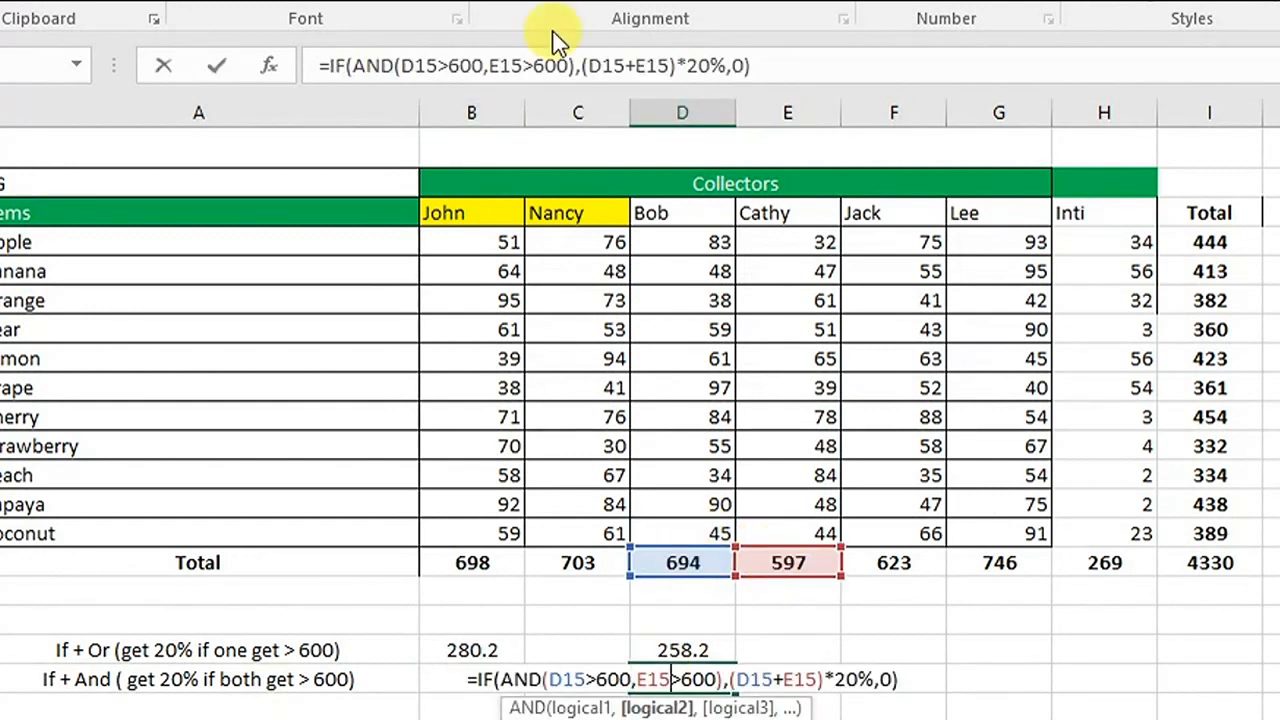
pyautogui.moveTo(779, 64); pyautogui.dragTo(441, 44)
pyautogui.click(398, 62)
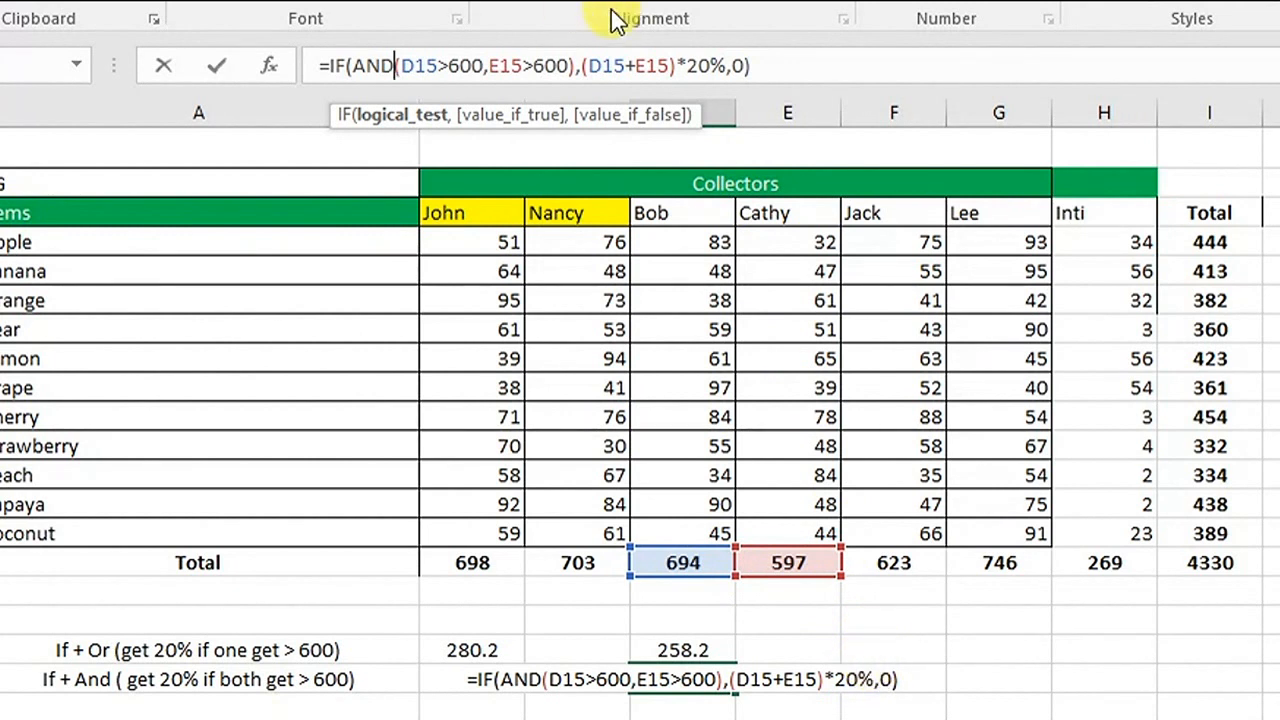
pyautogui.hotkey('ctrl', 'Return')
# Step: Strip the IF function and its value arguments from D19, leaving =AND(D15>600,E15>600), and enter the formula
pyautogui.moveTo(773, 65); pyautogui.dragTo(576, 65)
pyautogui.press('BackSpace')
pyautogui.moveTo(353, 66); pyautogui.dragTo(328, 66)
pyautogui.press('BackSpace')
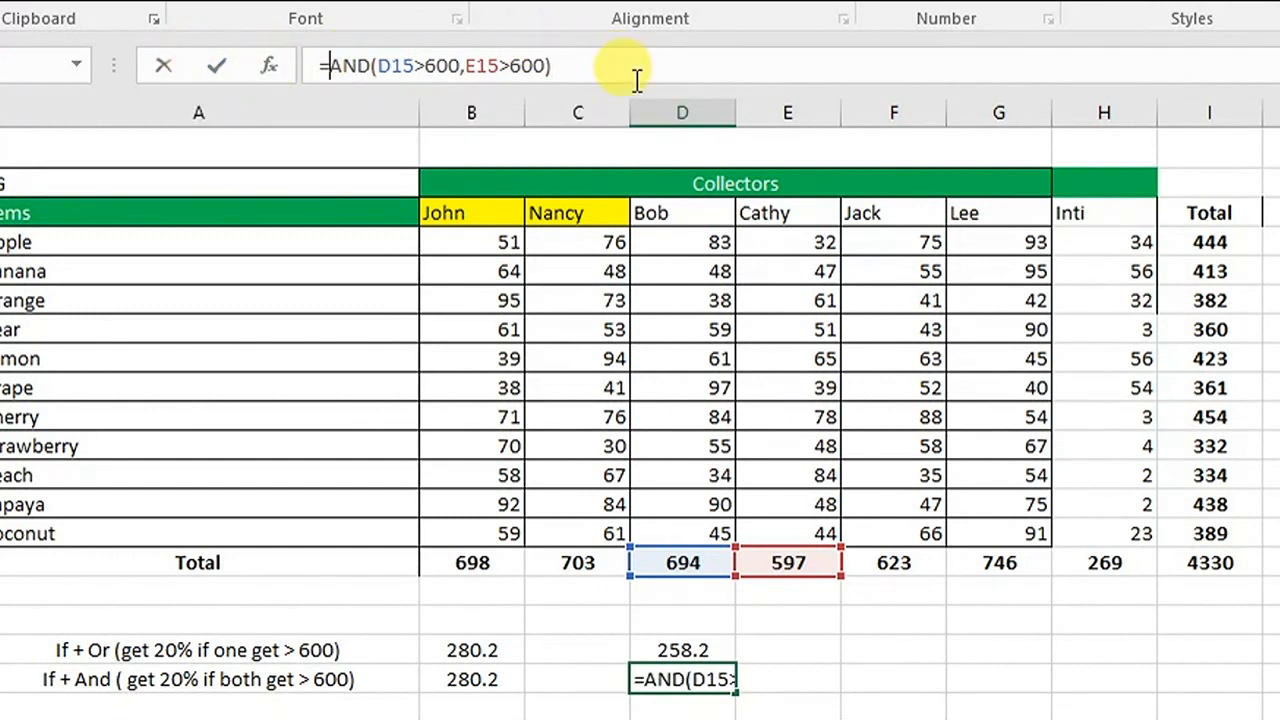
pyautogui.press('Return')
pyautogui.click(694, 671)
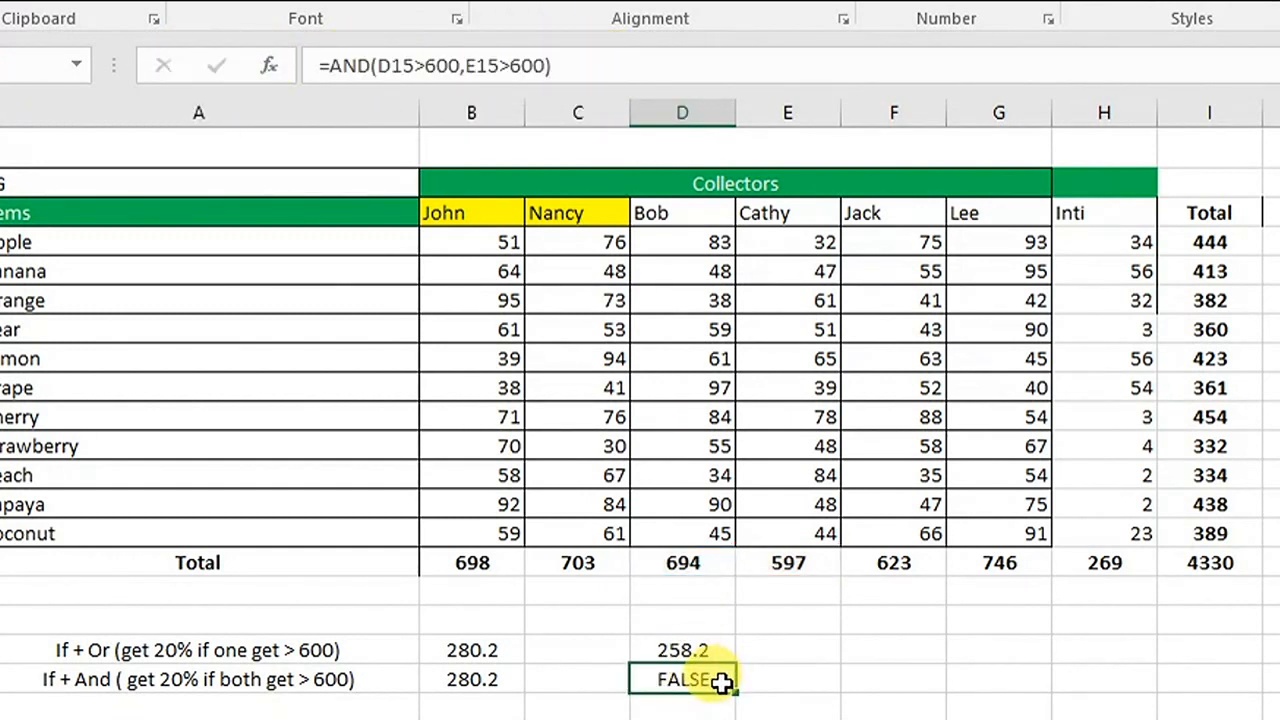
# Step: Check the AND conditions in D19 against the totals in D15 and E15, and restore the full IF formula
pyautogui.doubleClick(722, 681)
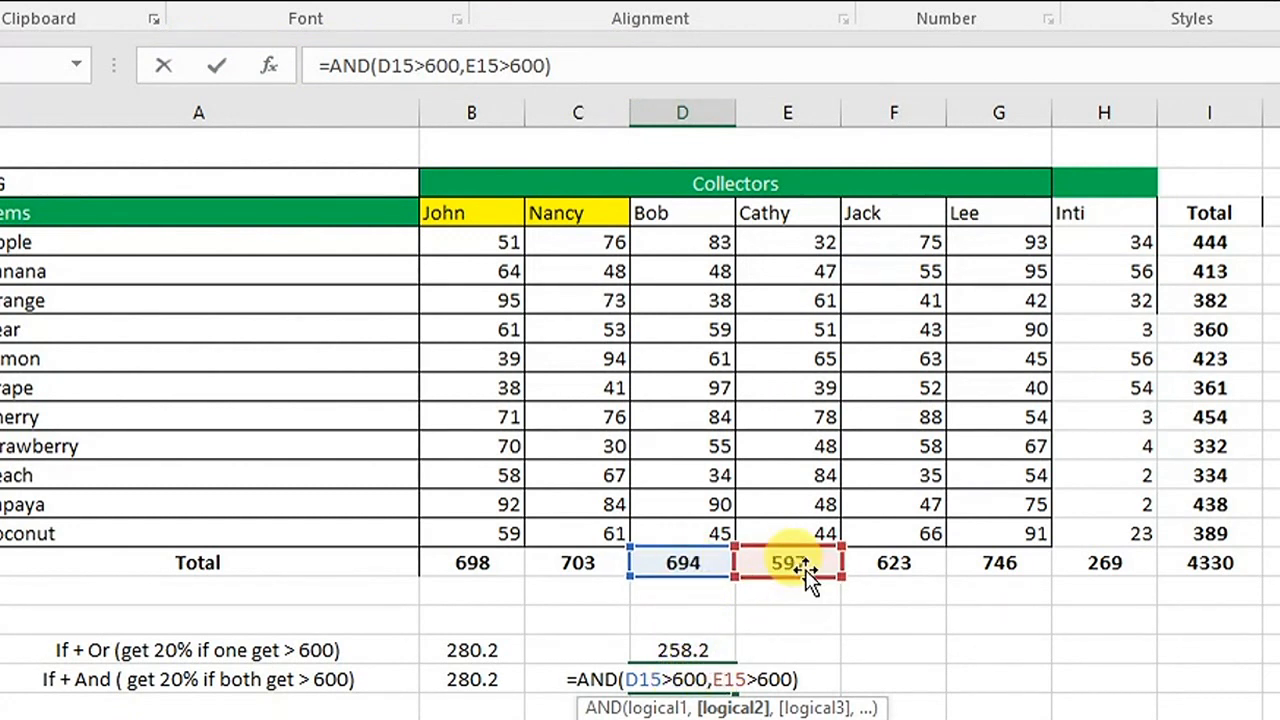
pyautogui.press('Return')
pyautogui.click(709, 678)
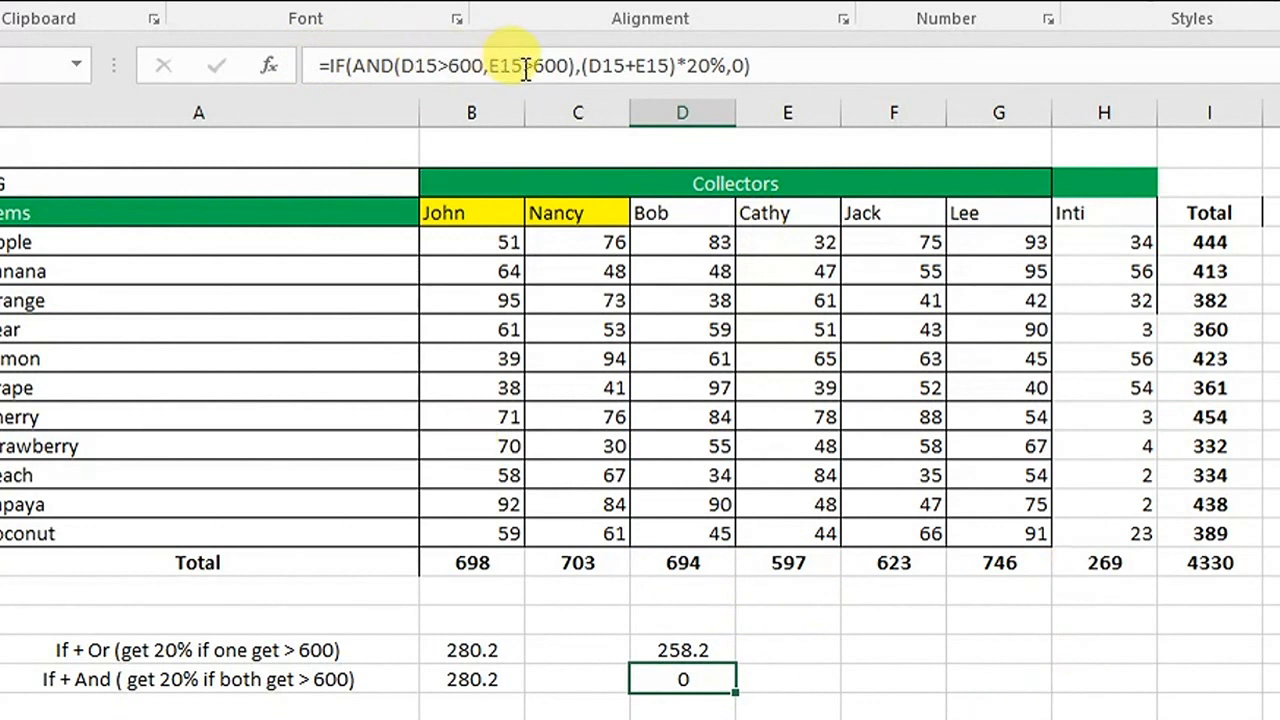
# Step: Review the false value, true value and logical test arguments of the IF formula in D19 one by one
pyautogui.click(585, 66)
pyautogui.click(638, 135)
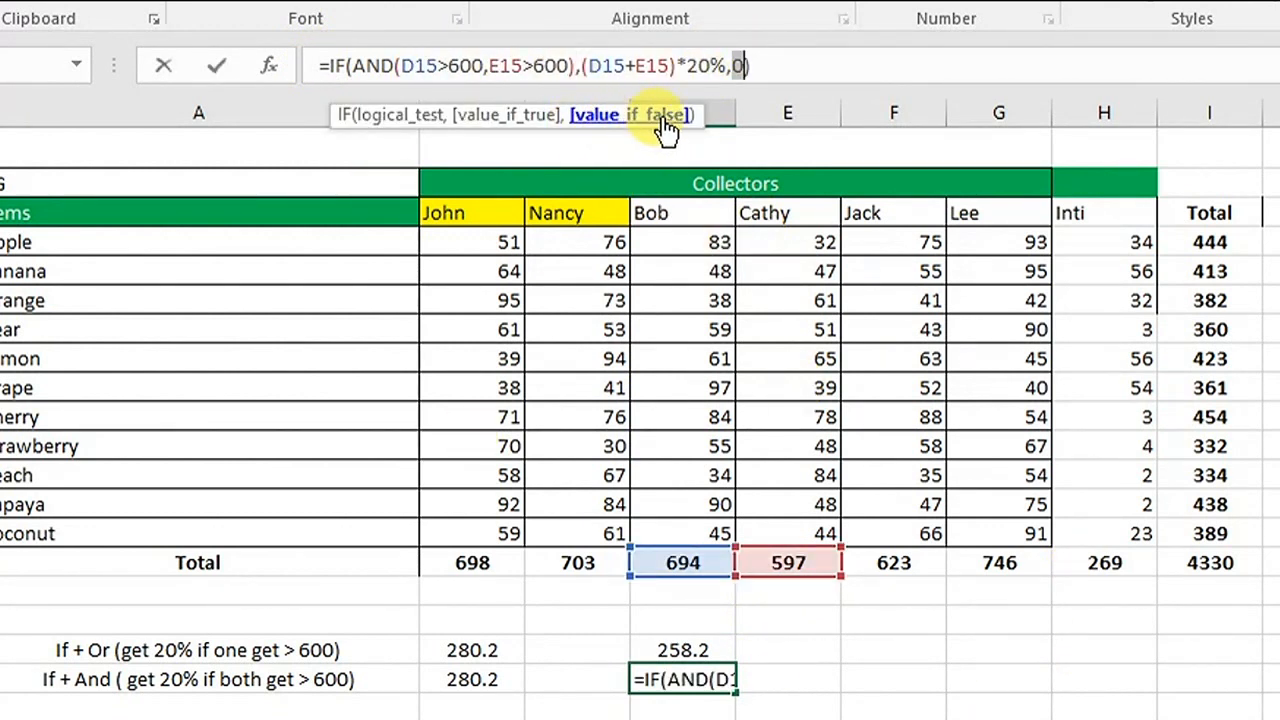
pyautogui.click(510, 114)
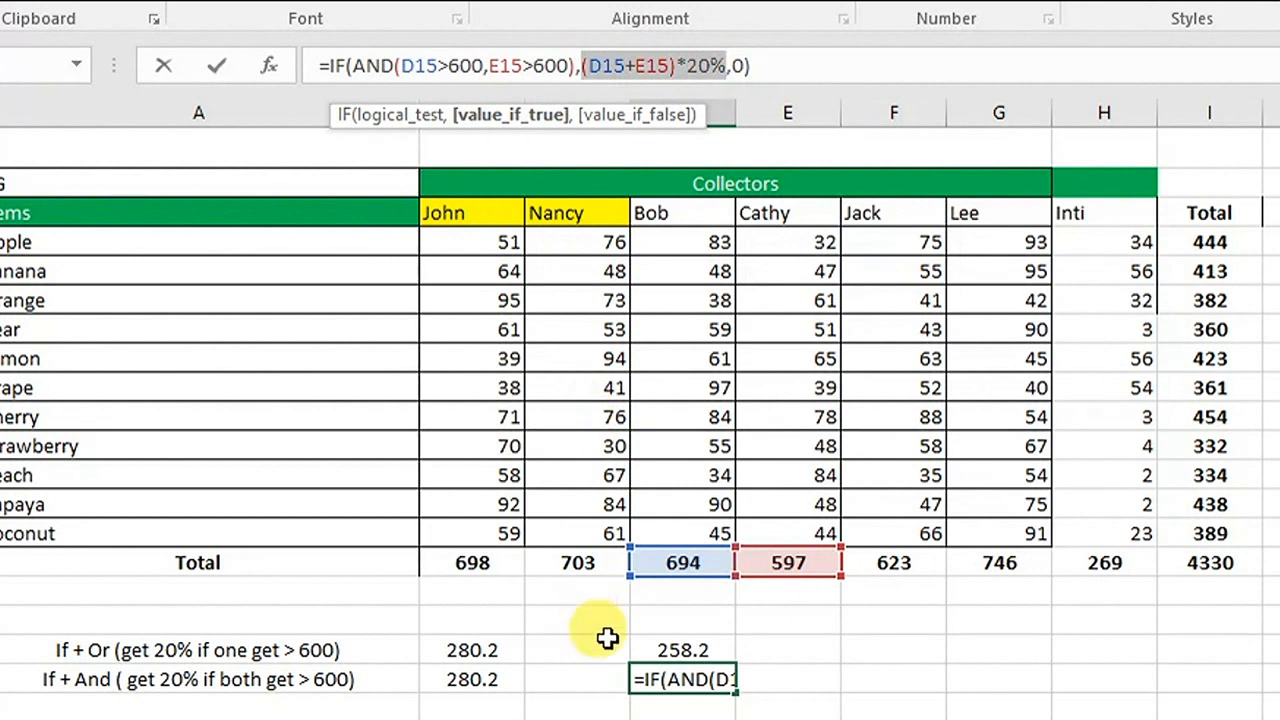
pyautogui.click(437, 116)
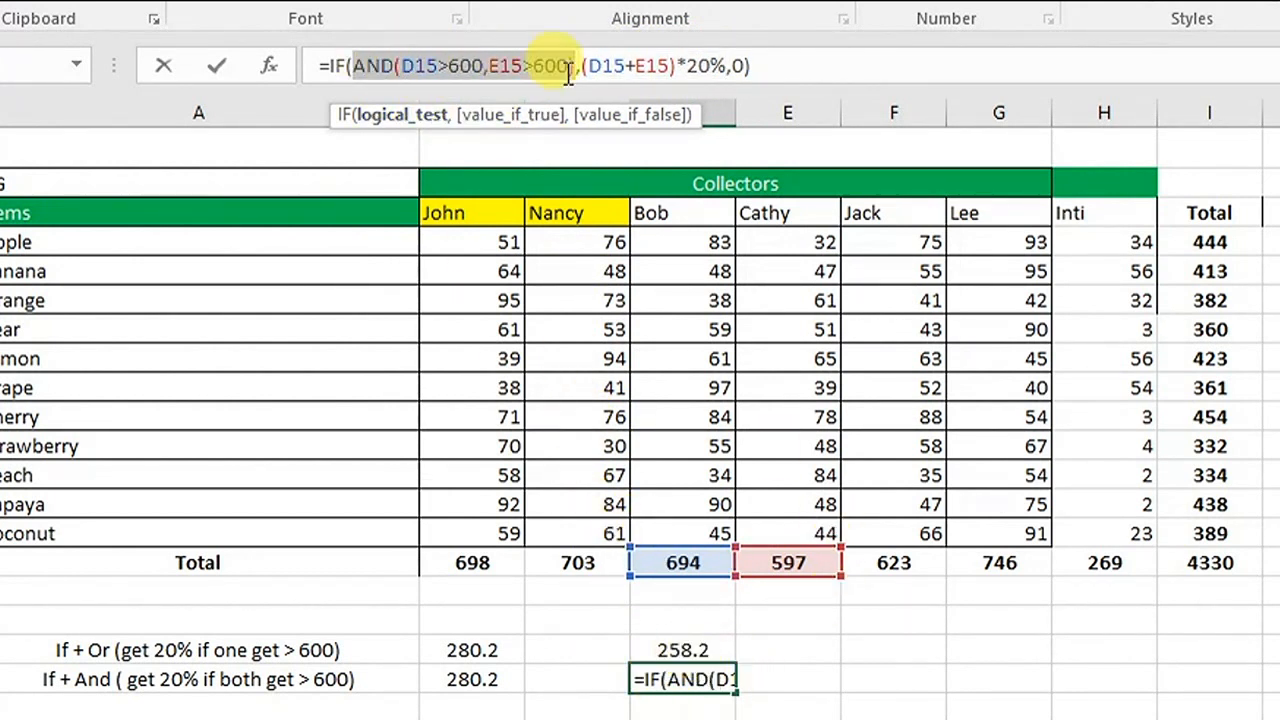
pyautogui.hotkey('ctrl', 'Return')
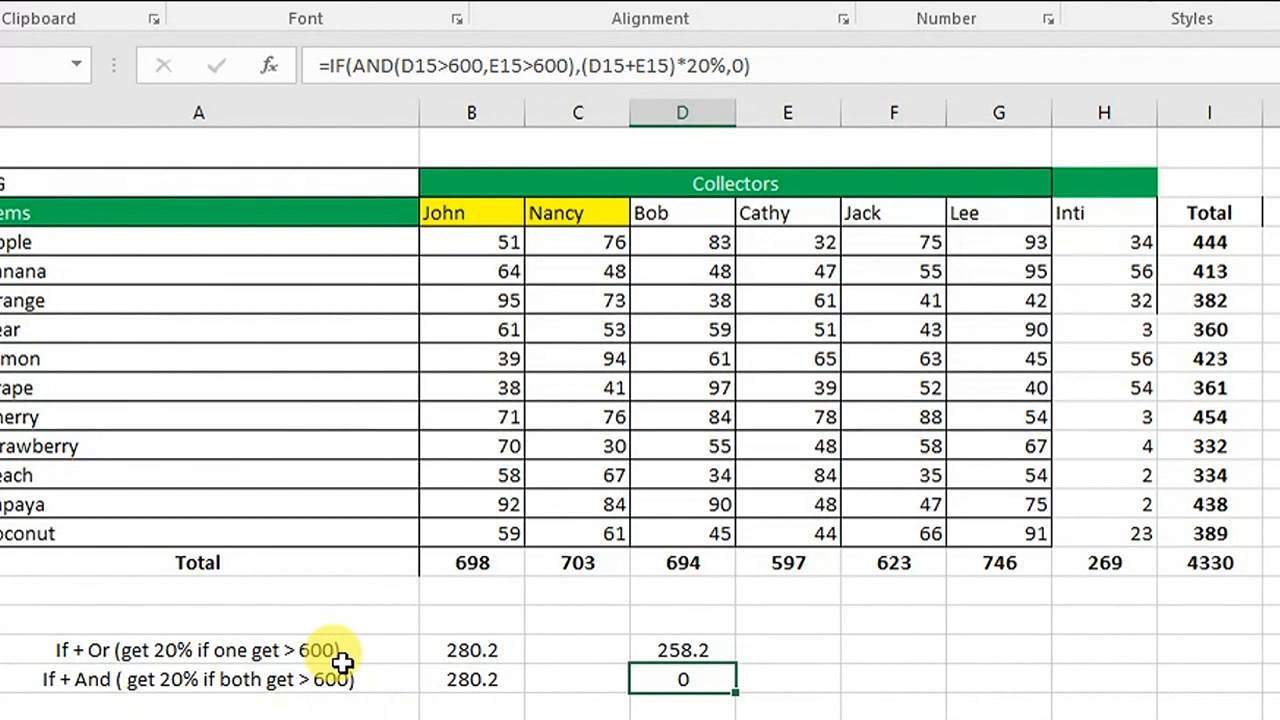
# Step: Compare the If + Or formula and result in D18 with the If + And formula and result in D19
pyautogui.click(706, 652)
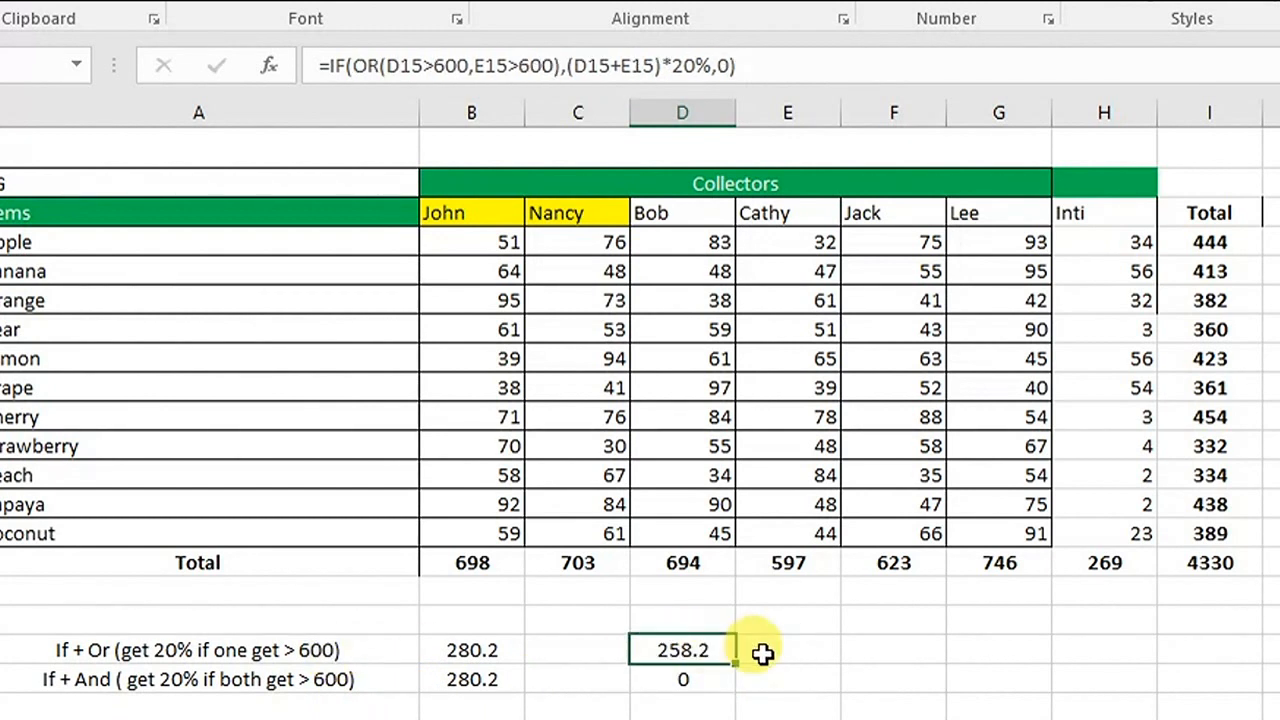
pyautogui.click(708, 678)
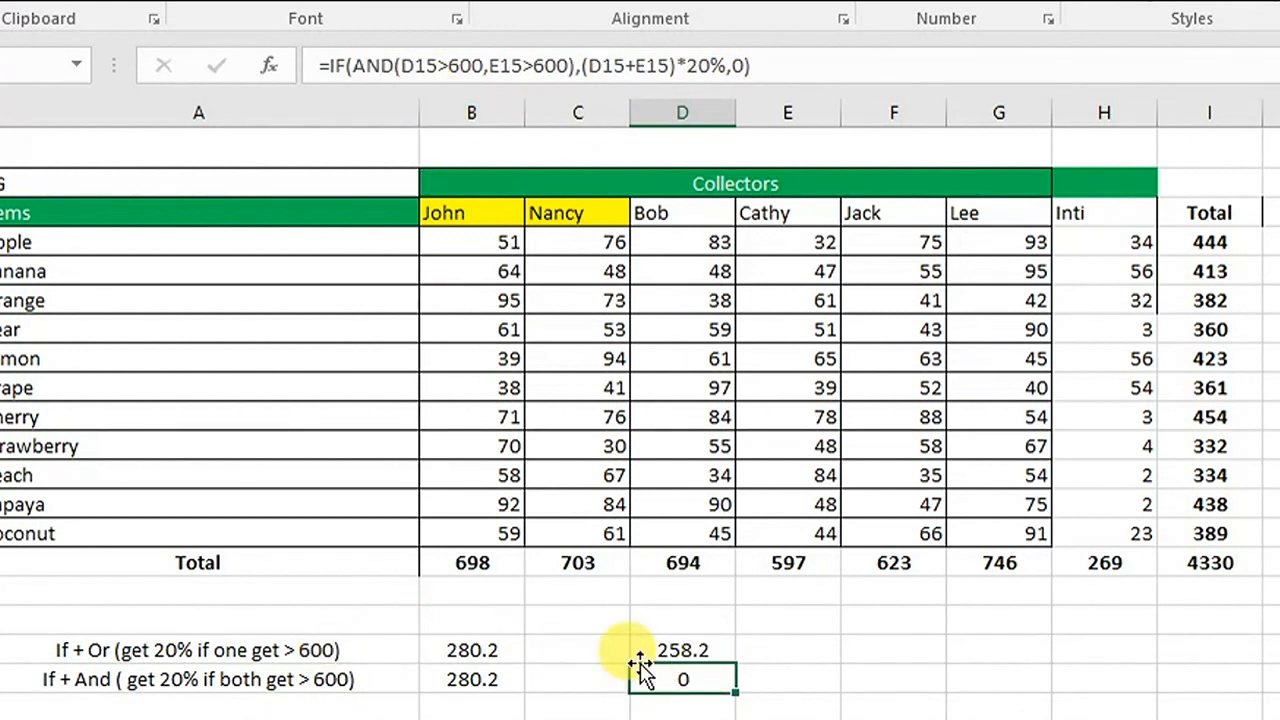
pyautogui.click(680, 645)
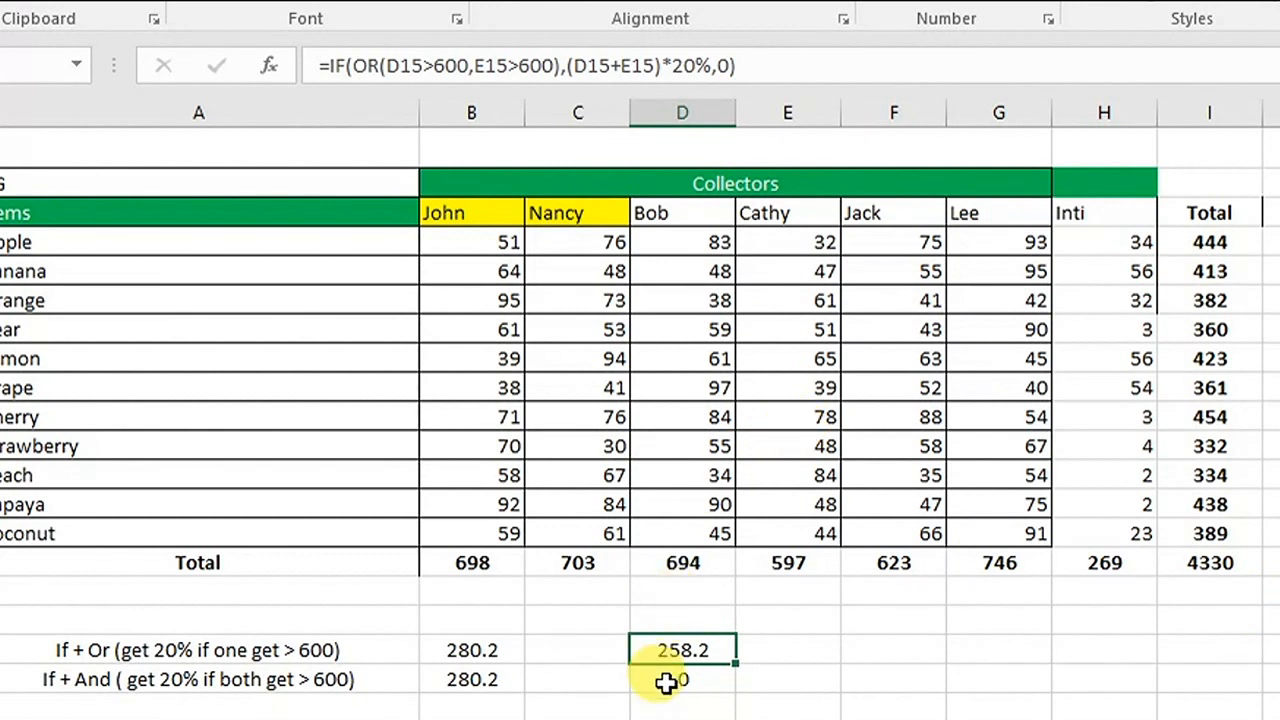
pyautogui.click(666, 683)
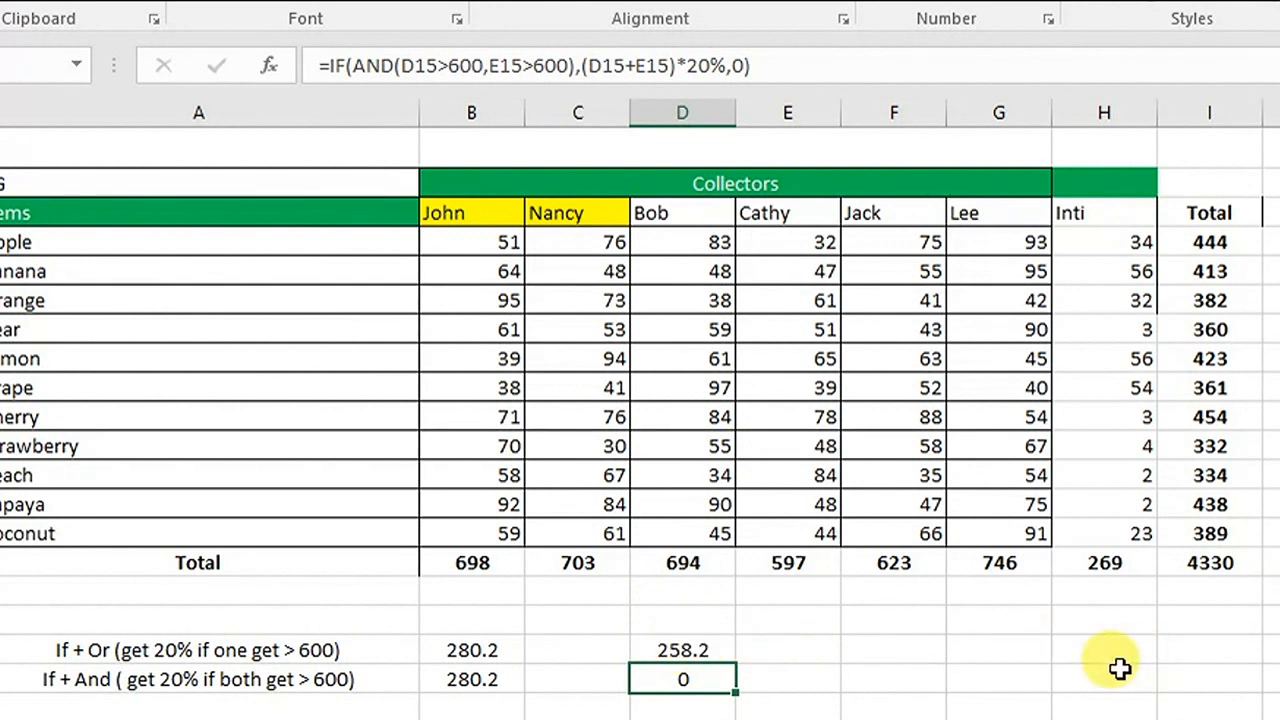
pyautogui.click(707, 651)
pyautogui.click(697, 677)
pyautogui.click(692, 648)
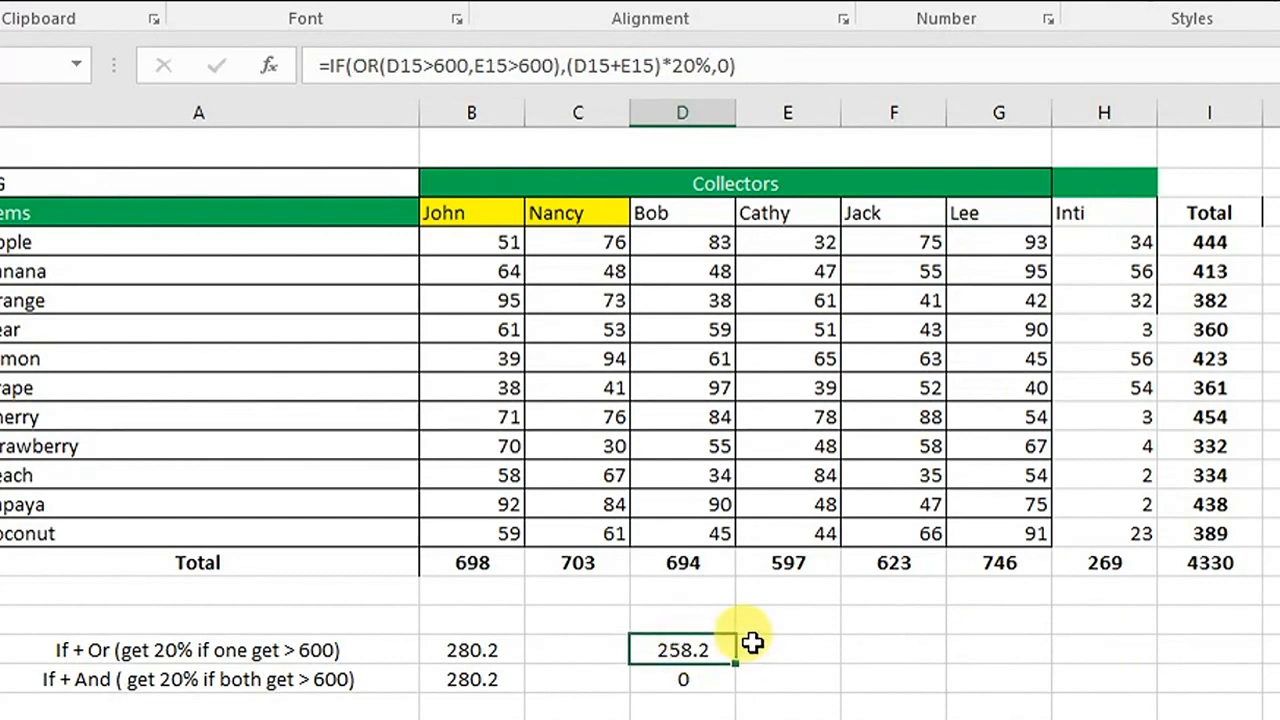